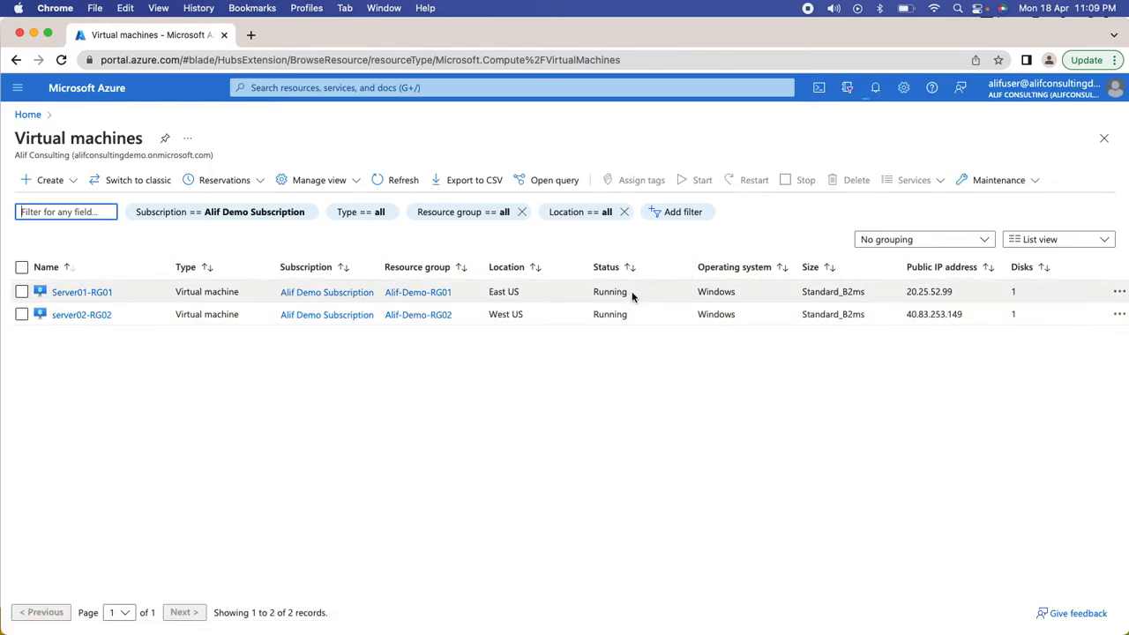
# Examine the failure details of the virtual machine Server01-RG01, and close them
pyautogui.click(83, 292)
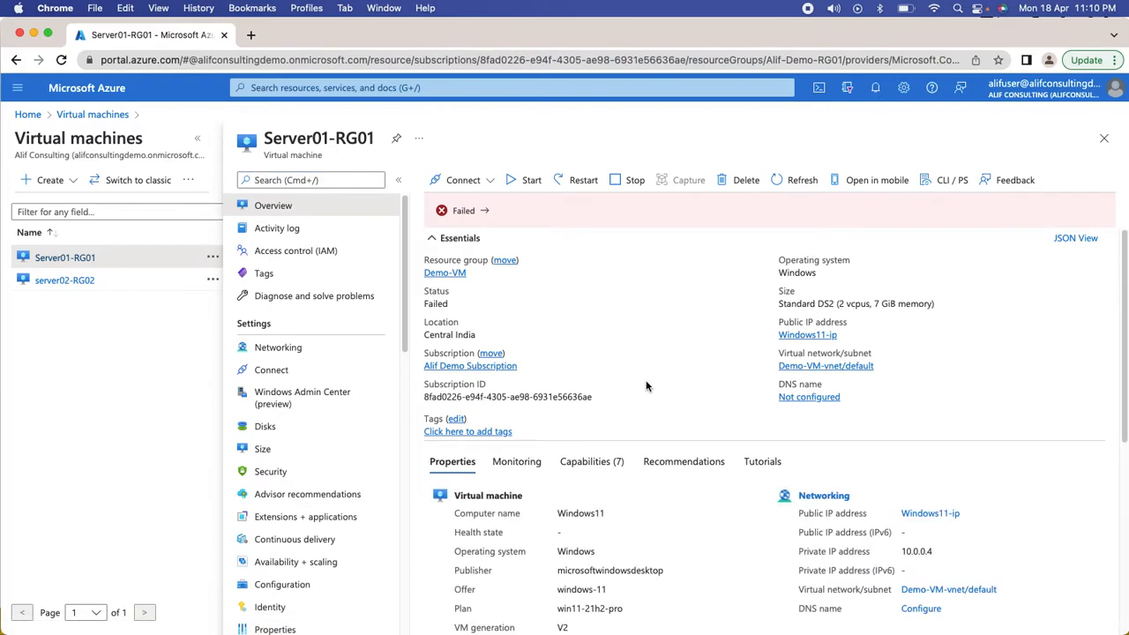
pyautogui.click(481, 213)
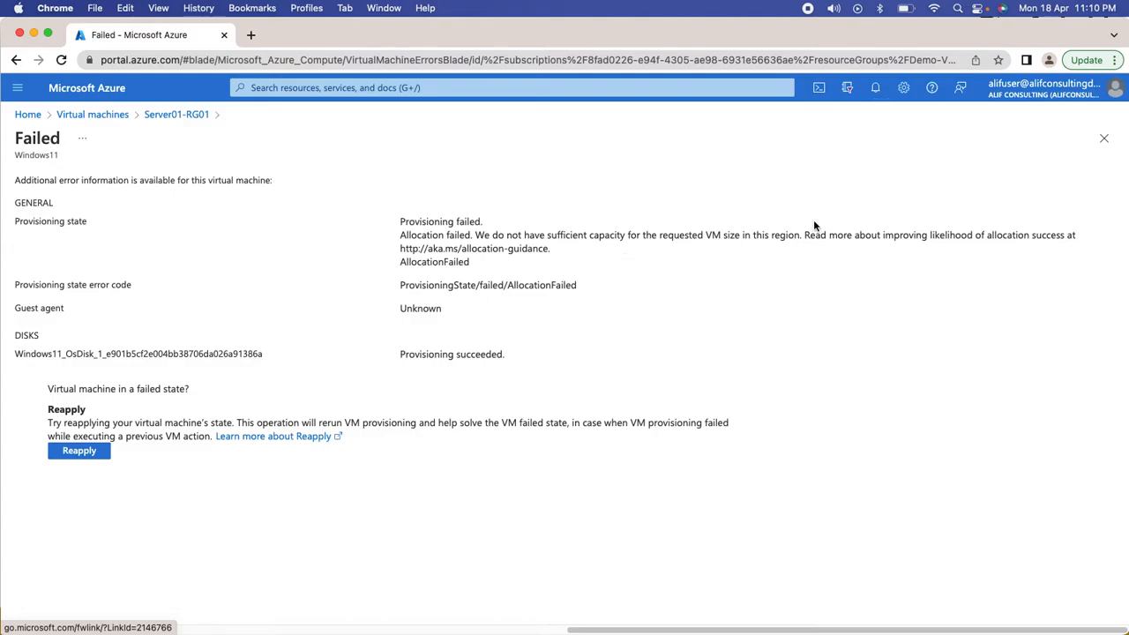
pyautogui.click(1104, 138)
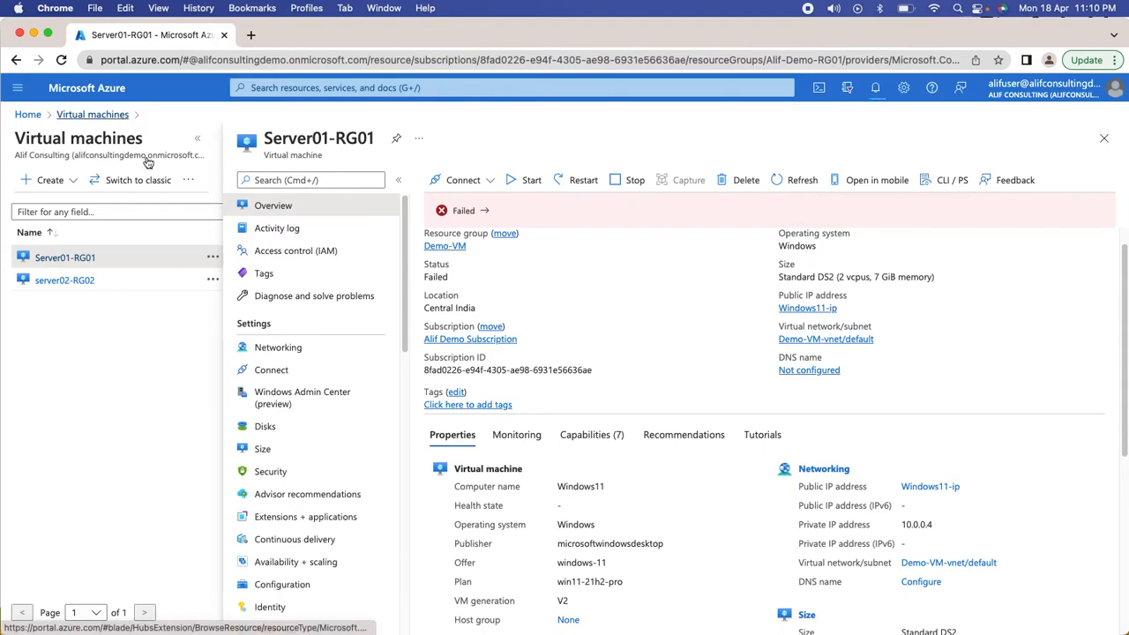
# Copy the DNS name of App-GW-PiP01 in the Alif-Demo-RG01 resource group and load it in a new browser tab
pyautogui.click(121, 117)
pyautogui.click(418, 292)
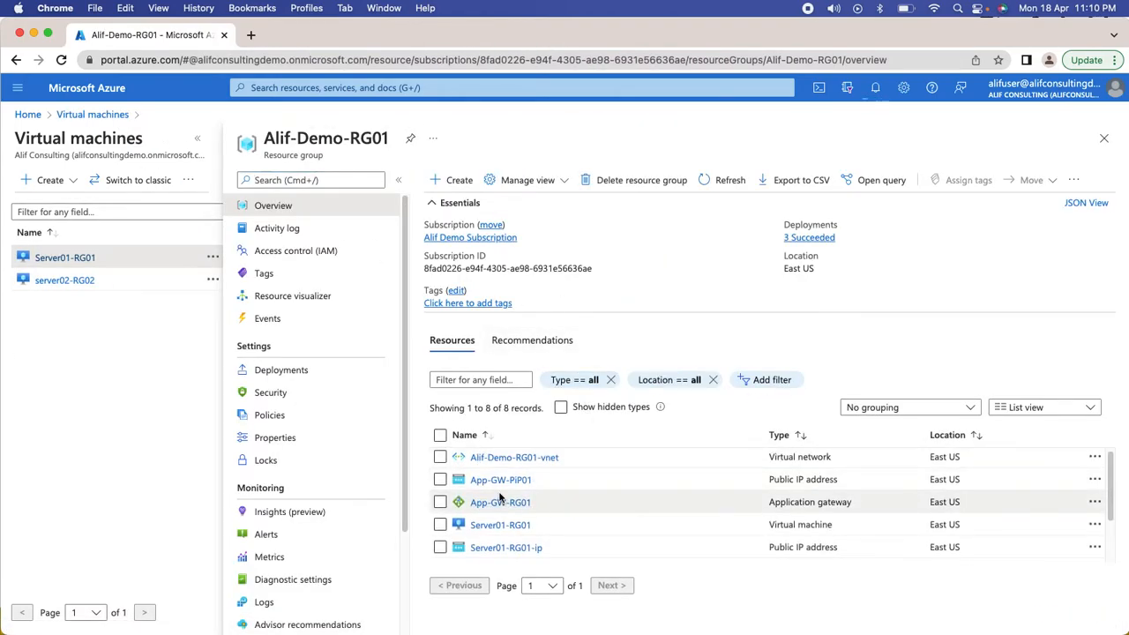
pyautogui.click(512, 485)
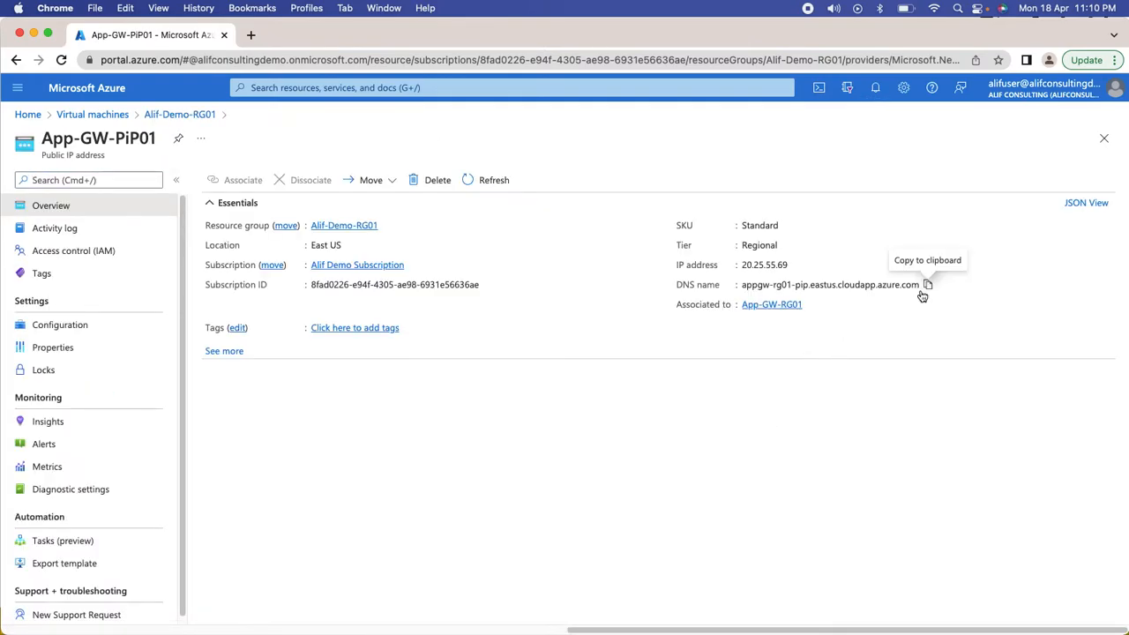
pyautogui.click(253, 35)
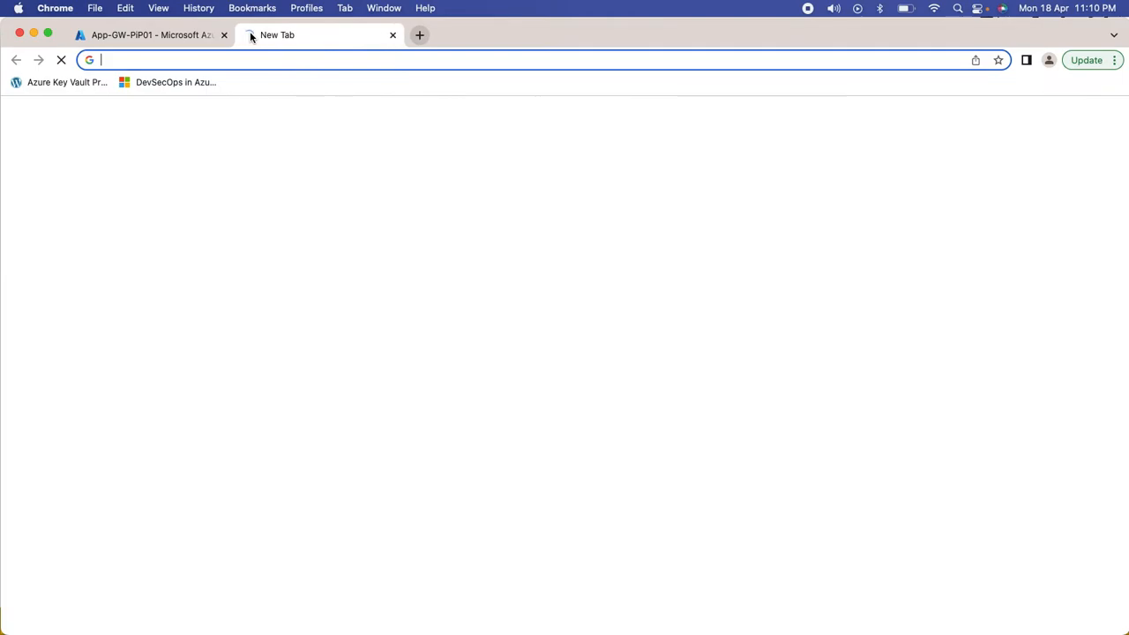
pyautogui.write('appgw-rg01-pip.eastus.cloudapp.azure.com')
pyautogui.press('Return')
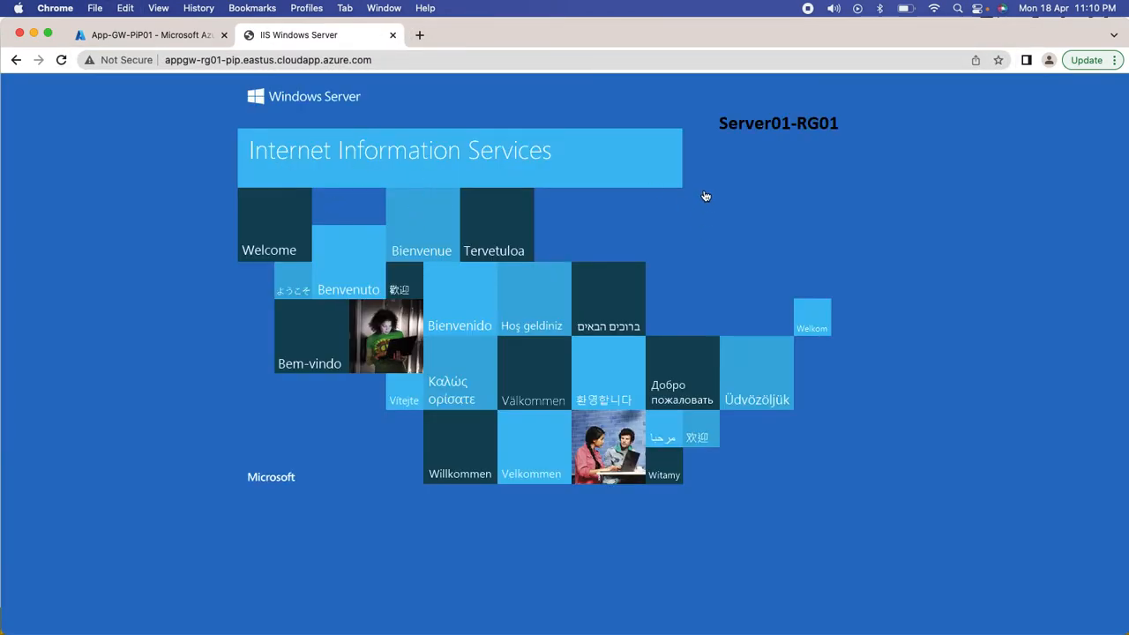
# Examine the backend pools, HTTP settings and listeners of the App-GW-RG01 application gateway in the Alif-Demo-RG01 resource group
pyautogui.click(150, 35)
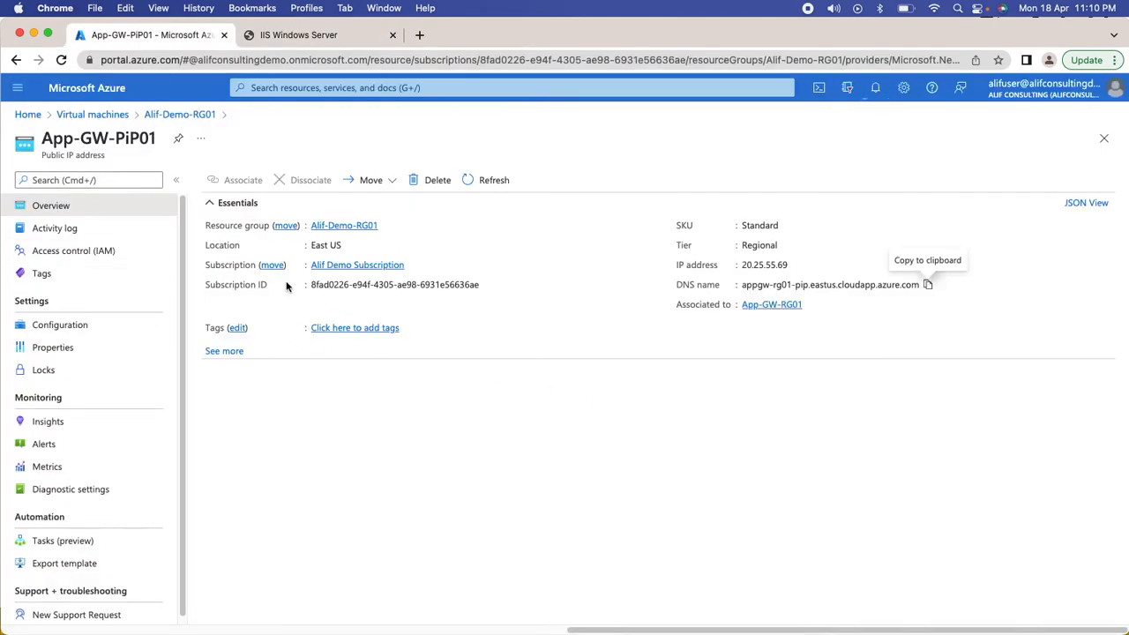
pyautogui.click(116, 118)
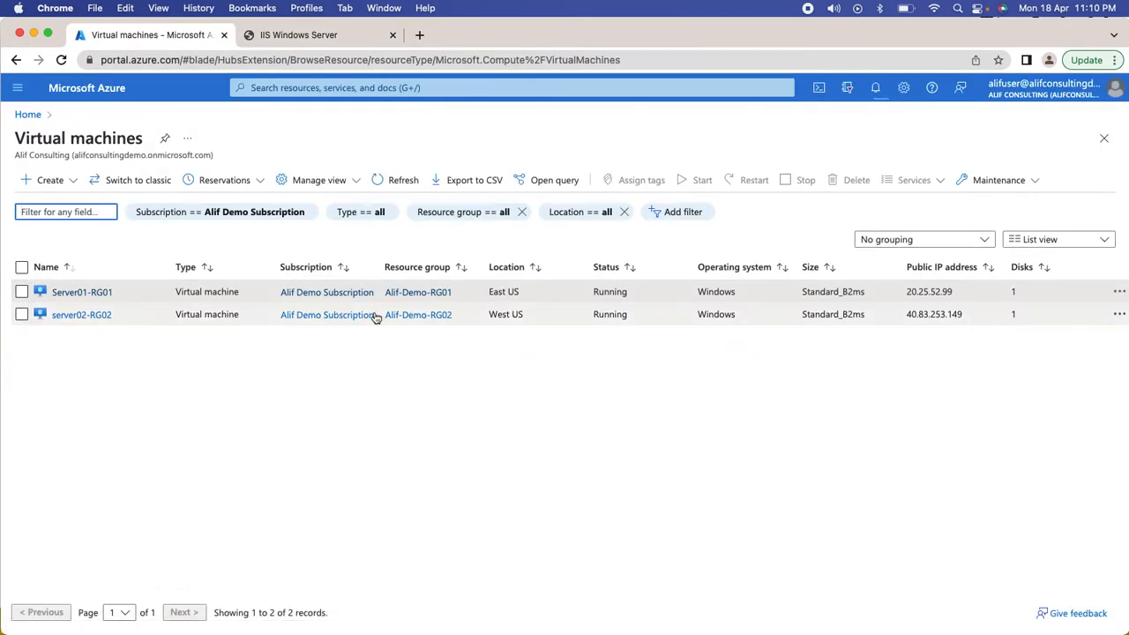
pyautogui.click(413, 293)
pyautogui.scroll(-3, 323, 457)
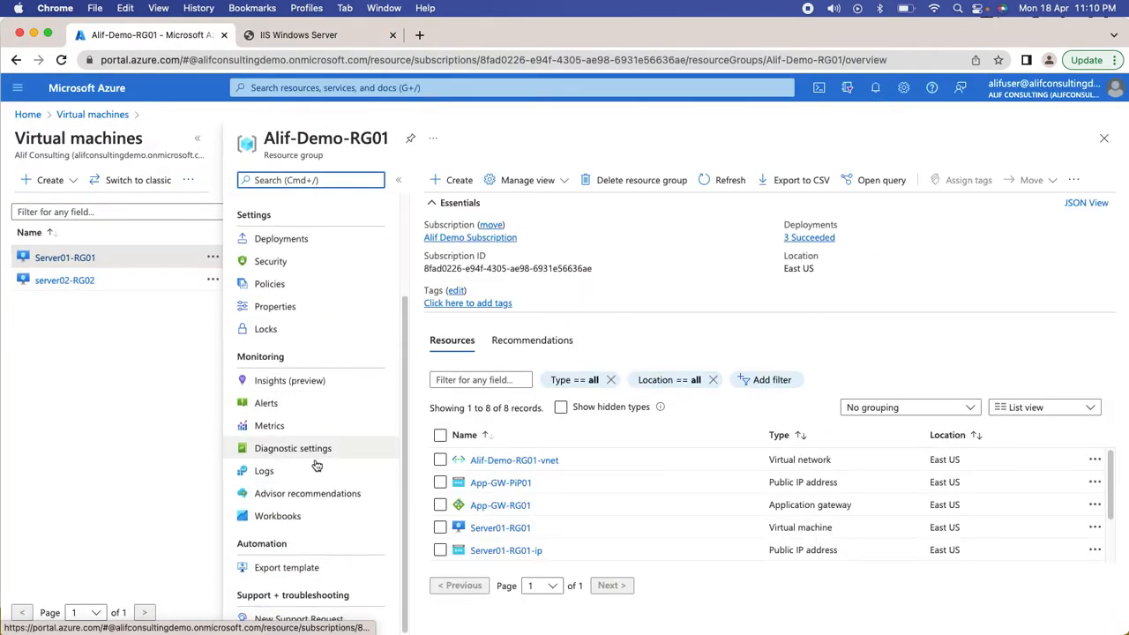
pyautogui.click(499, 504)
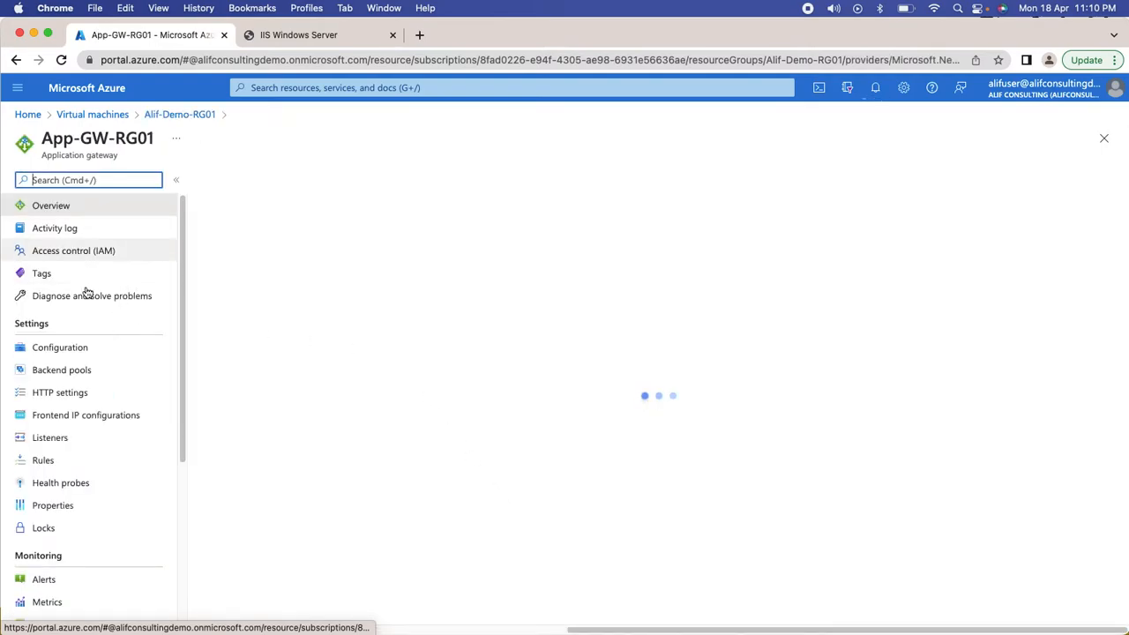
pyautogui.click(62, 402)
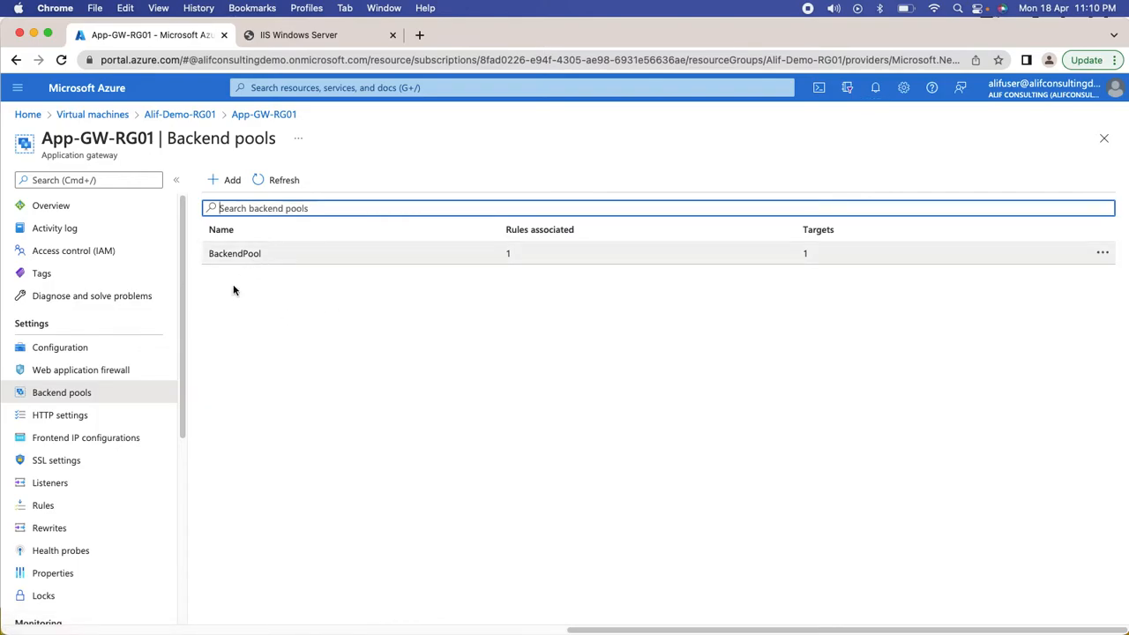
pyautogui.click(254, 254)
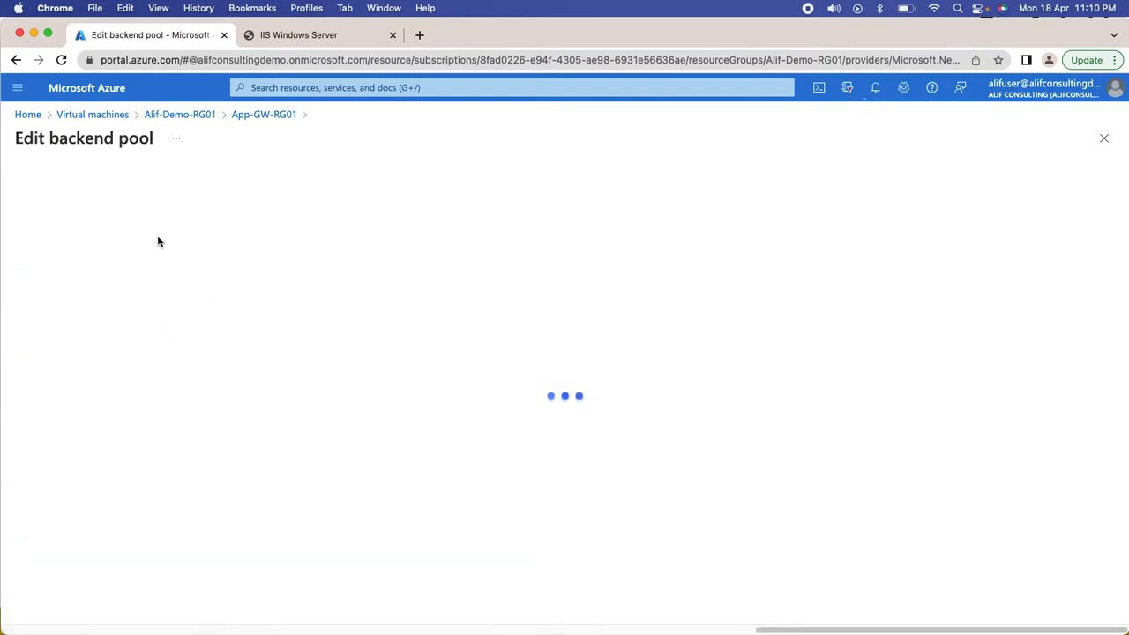
pyautogui.click(243, 115)
pyautogui.click(60, 416)
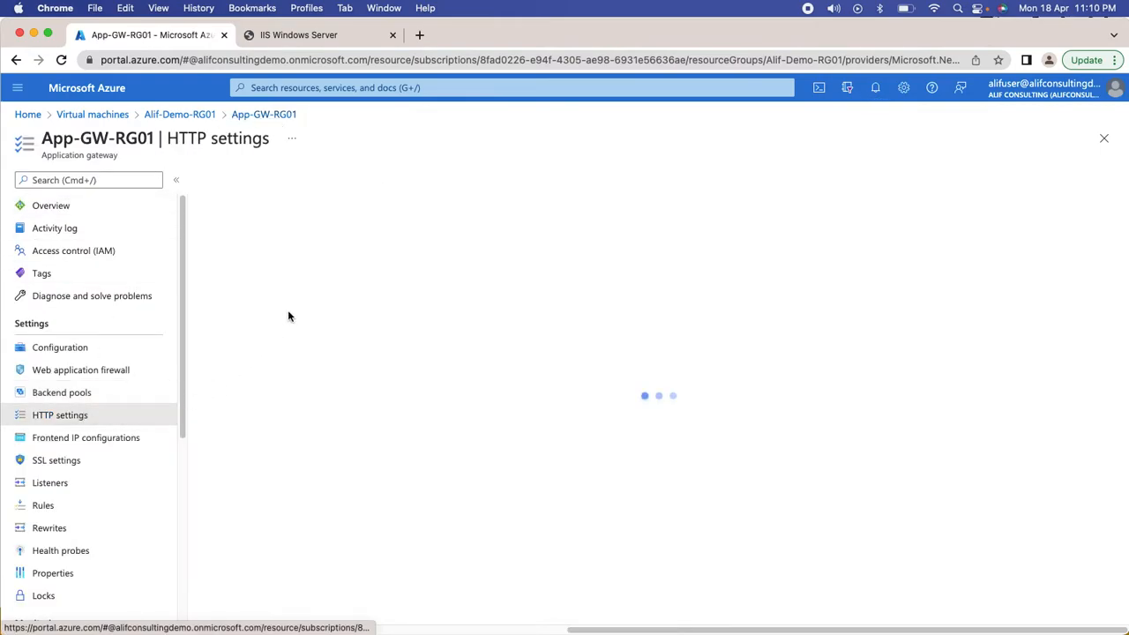
pyautogui.click(53, 483)
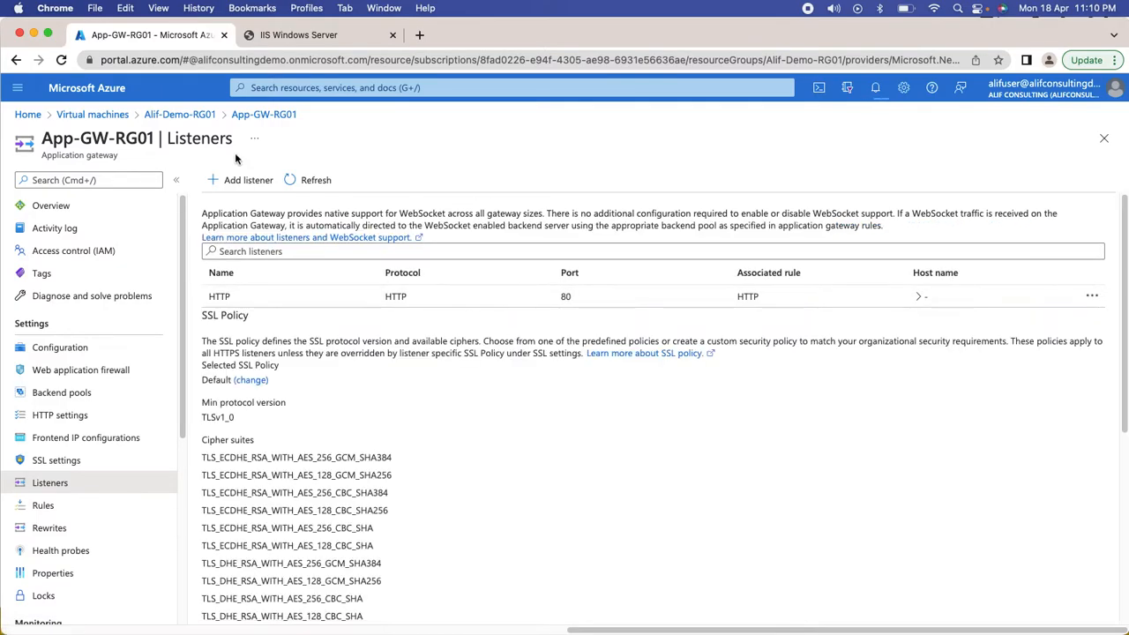
# Review the overviews of the virtual machines Server01-RG01 and server02-RG02
pyautogui.click(180, 115)
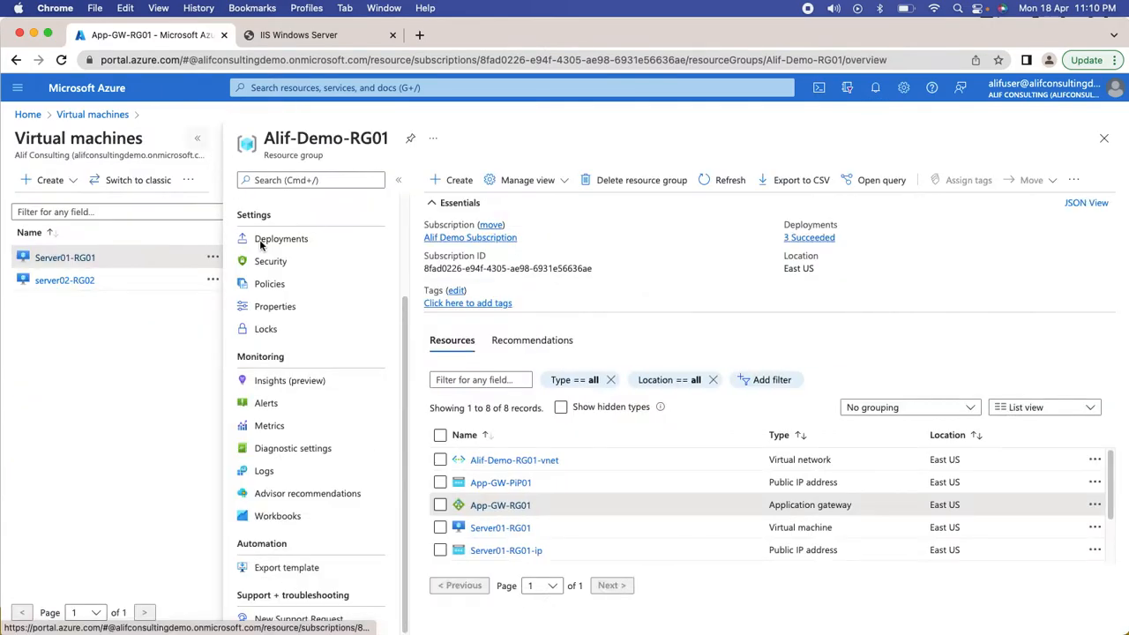
pyautogui.click(500, 457)
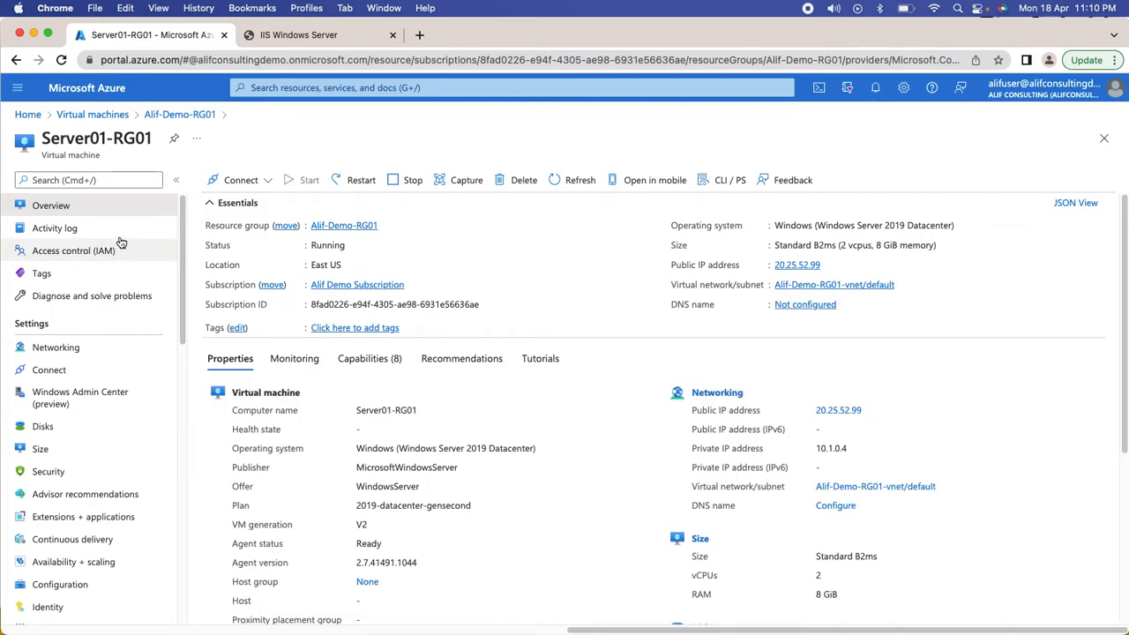
pyautogui.click(173, 115)
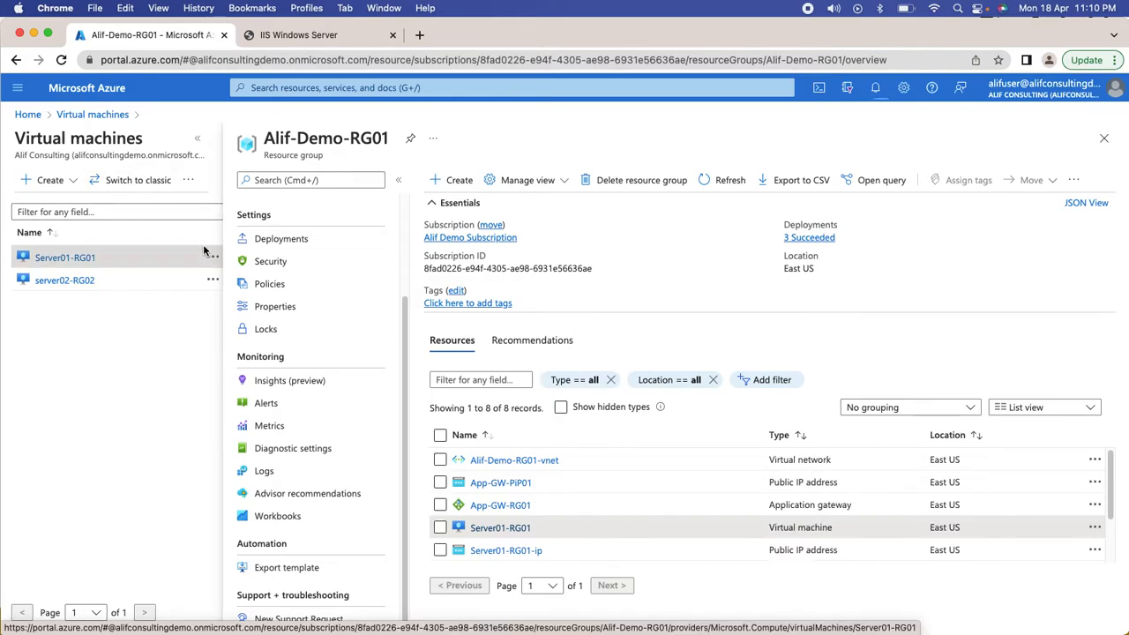
pyautogui.click(65, 280)
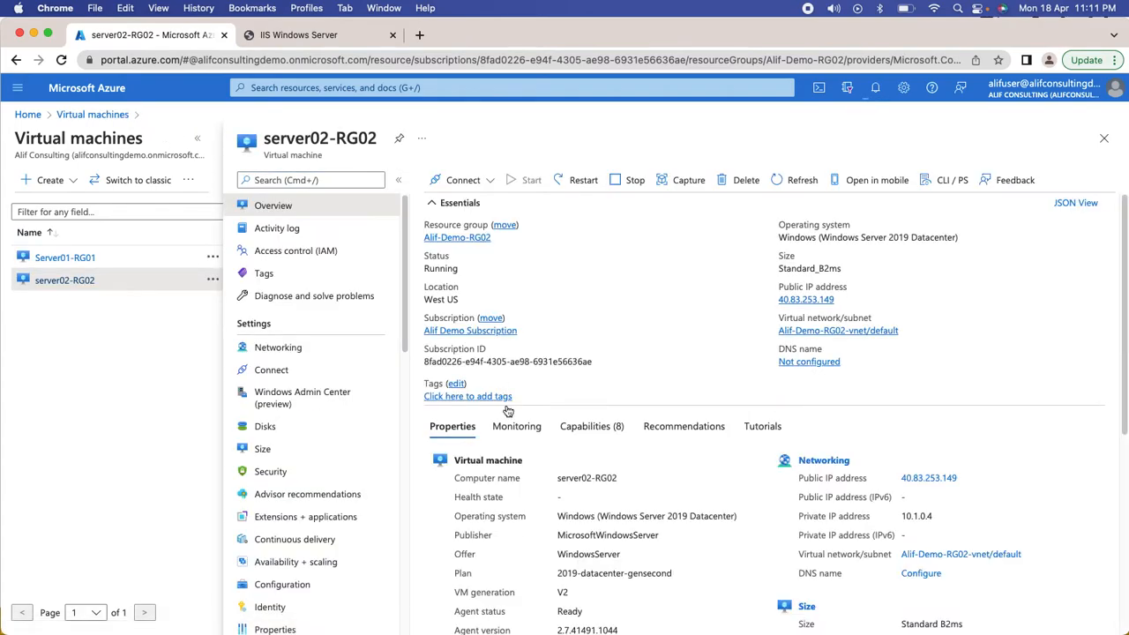
# Open the Traffic Manager profile alif-demo-rg-tf from the Alif-Demo-TF resource group
pyautogui.click(27, 114)
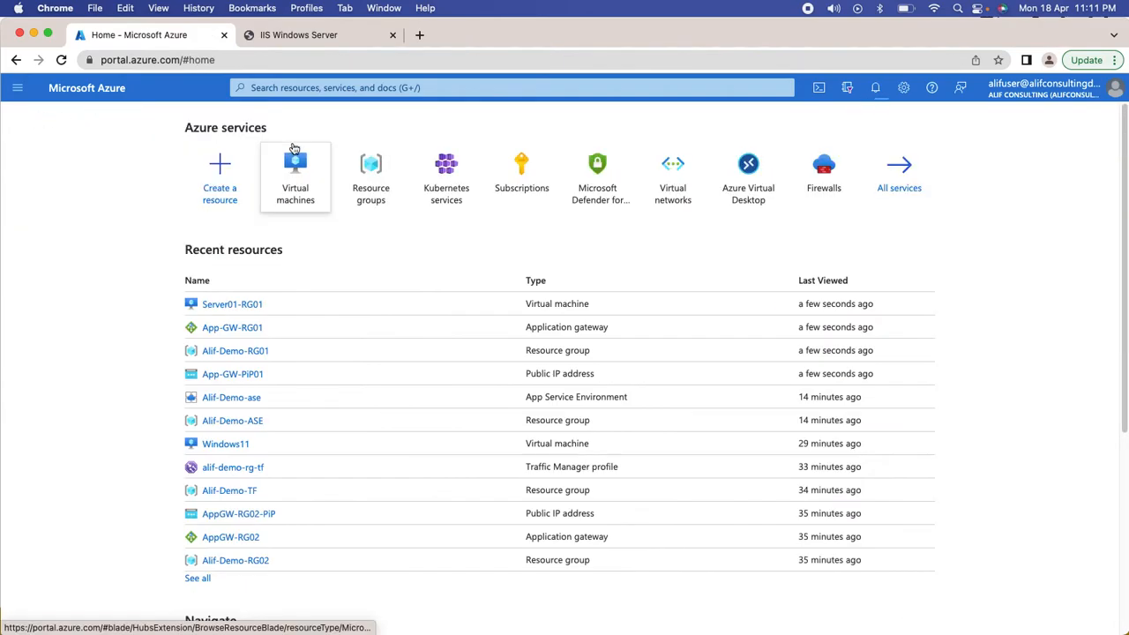
pyautogui.click(371, 175)
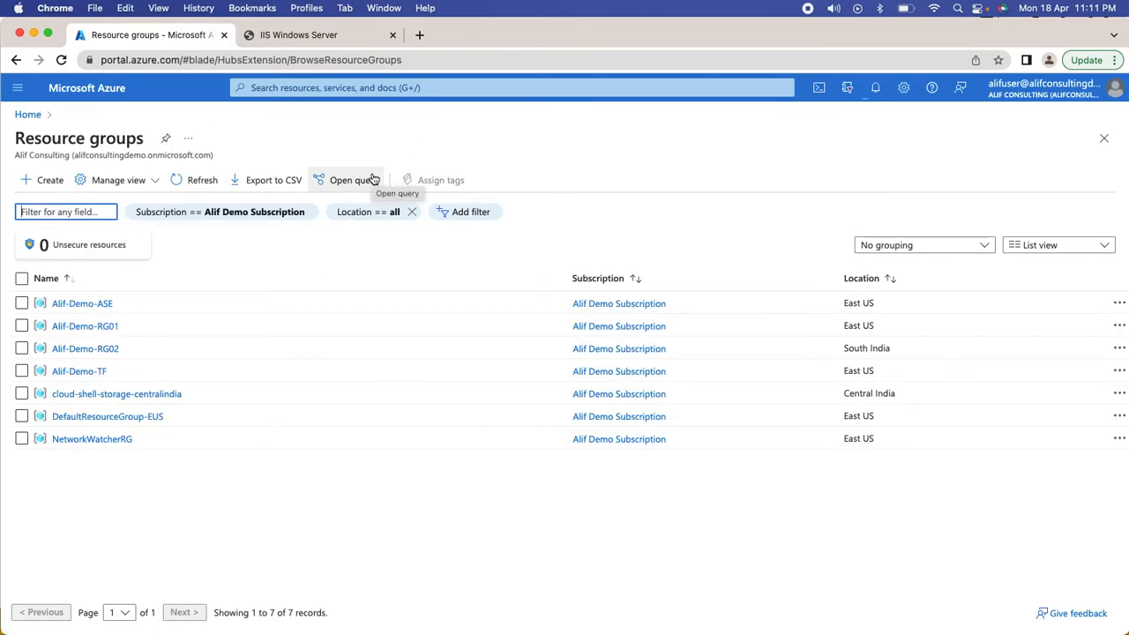
pyautogui.click(98, 373)
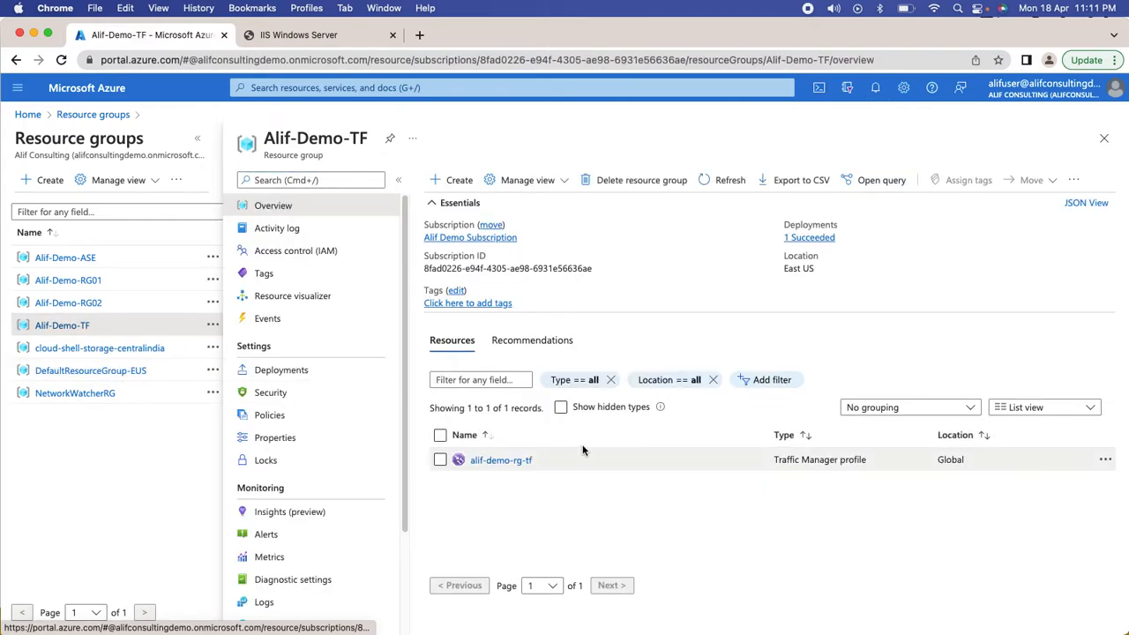
pyautogui.click(507, 460)
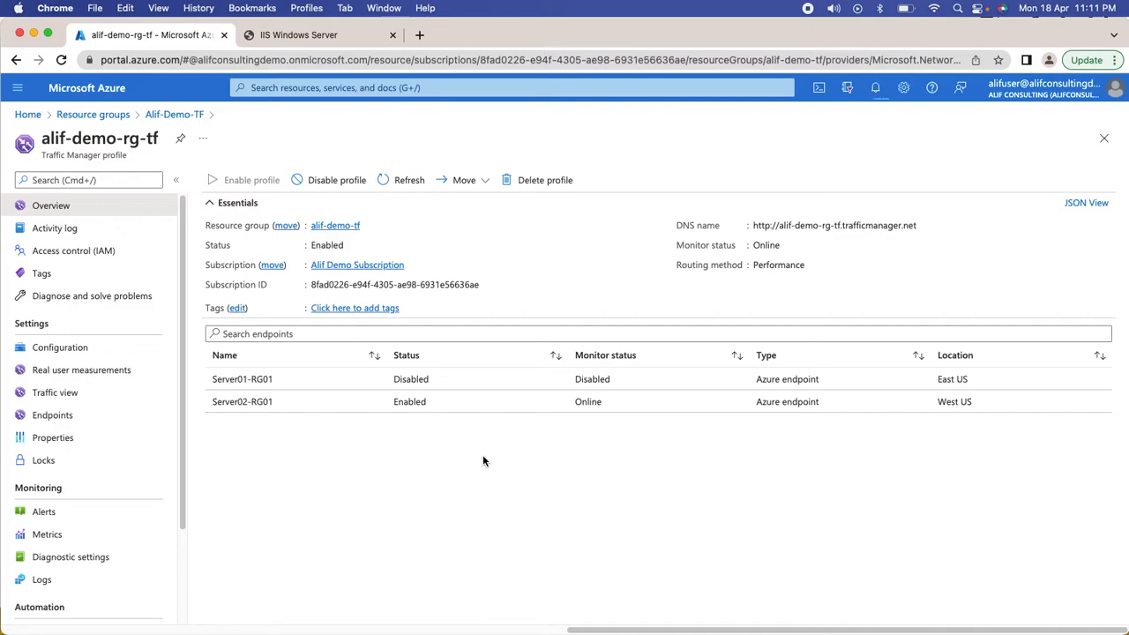
# Examine the names and locations of the Server01-RG01 and Server02-RG01 endpoints in the Traffic Manager profile
pyautogui.moveTo(285, 407); pyautogui.dragTo(215, 406)
pyautogui.click(327, 479)
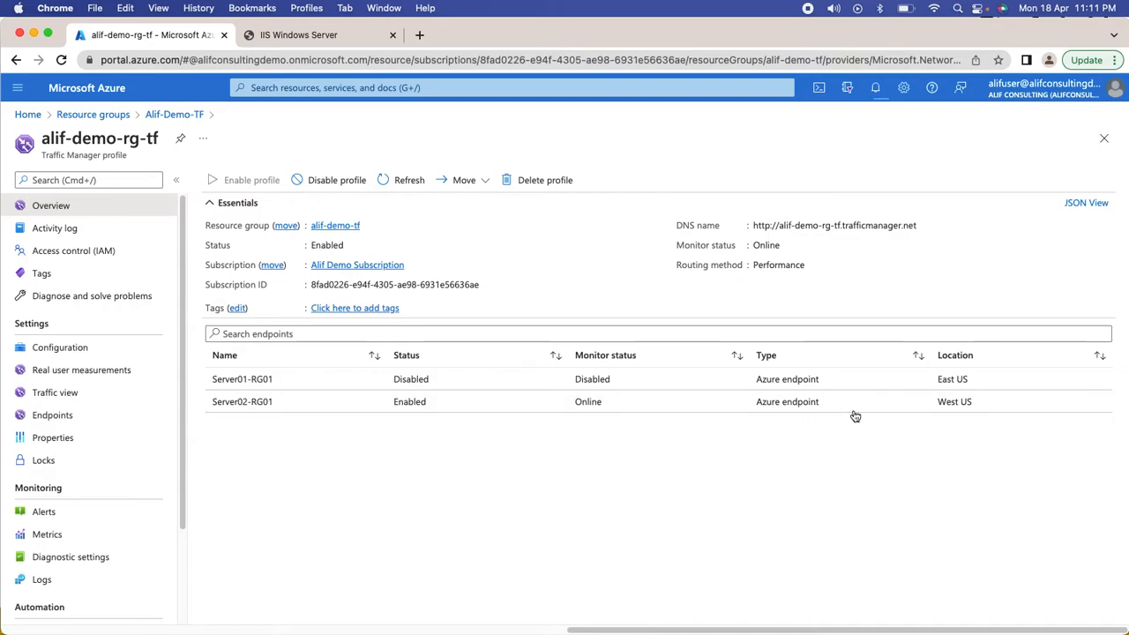
pyautogui.moveTo(970, 403); pyautogui.dragTo(935, 402)
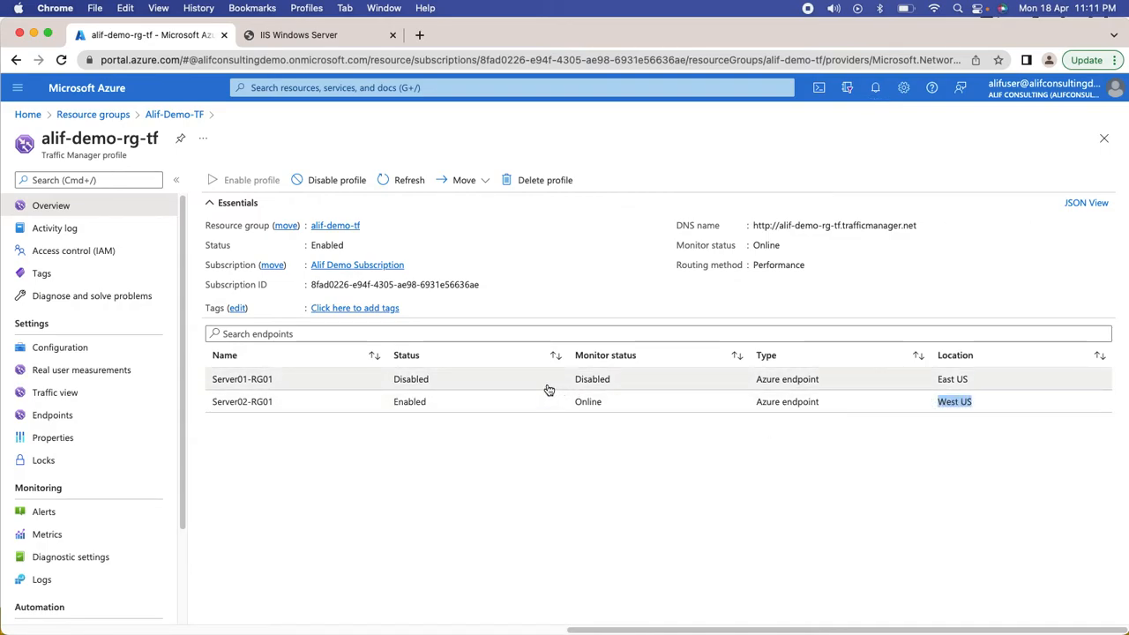
pyautogui.moveTo(277, 380); pyautogui.dragTo(240, 380)
pyautogui.click(464, 479)
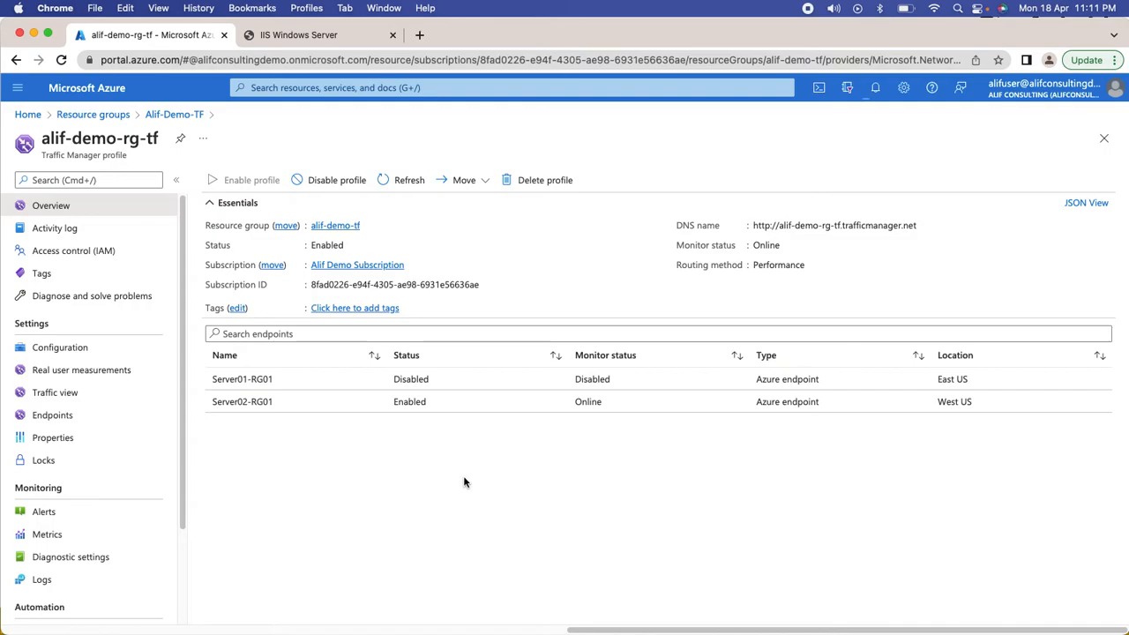
# Copy the Traffic Manager profile's DNS name and load it in the IIS Windows Server browser tab
pyautogui.click(925, 226)
pyautogui.click(306, 37)
pyautogui.click(319, 62)
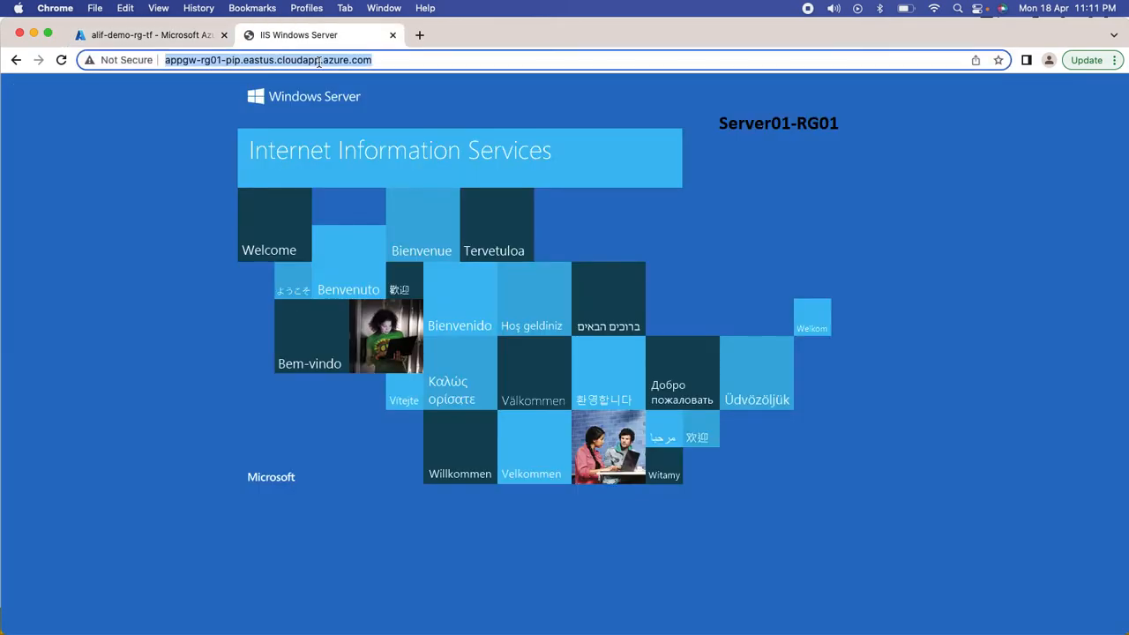
pyautogui.press('super+v')
pyautogui.press('Return')
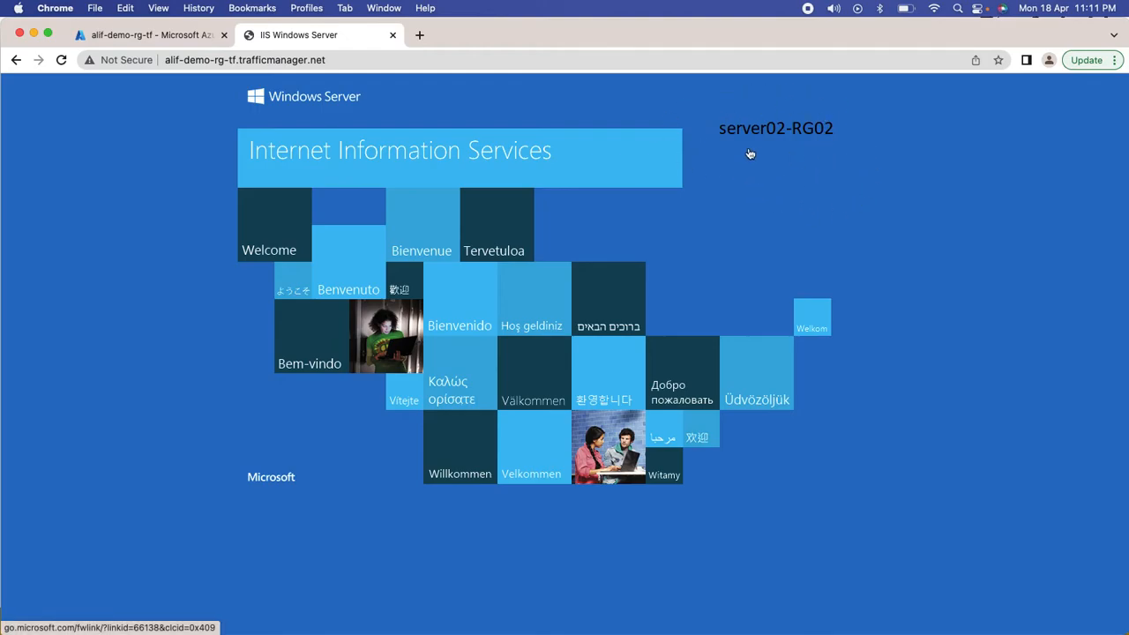
# Enable the Server01-RG01 endpoint, save it, and return to the alif-demo-rg-tf profile
pyautogui.click(178, 40)
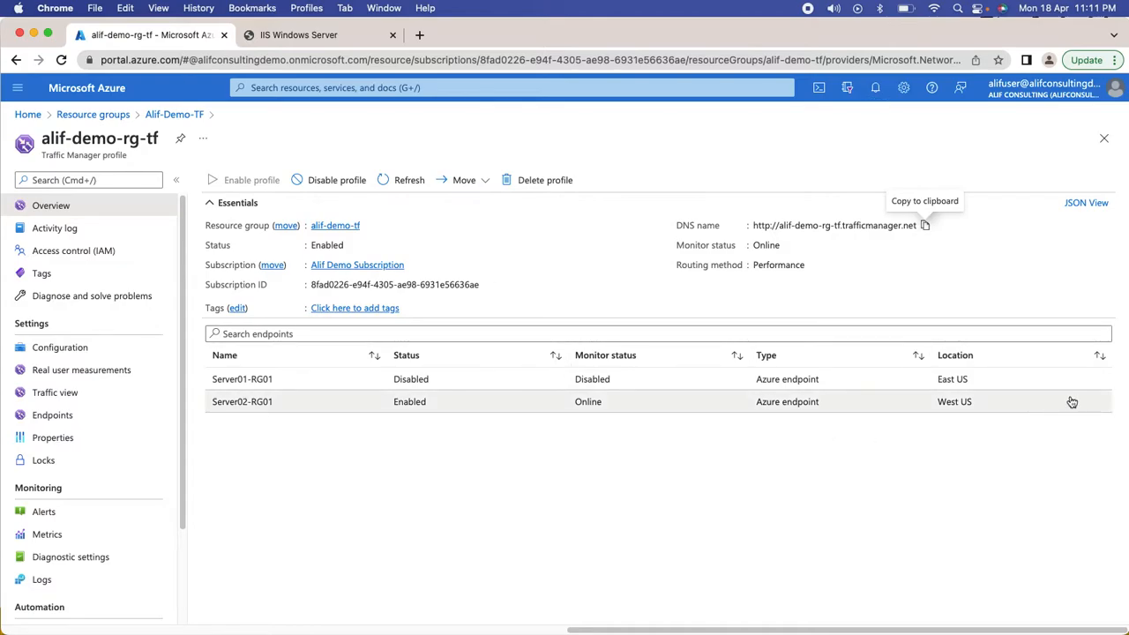
pyautogui.click(697, 378)
pyautogui.click(85, 223)
pyautogui.click(42, 180)
pyautogui.click(226, 123)
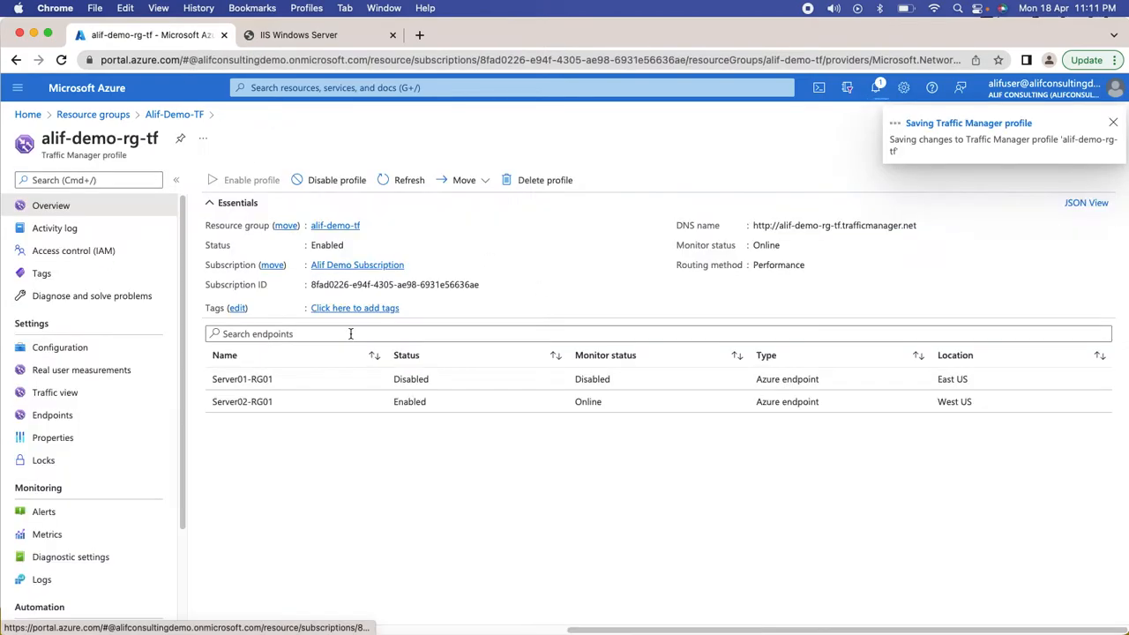
# Disable the Server02-RG01 endpoint, save it, and refresh the alif-demo-rg-tf profile overview
pyautogui.click(320, 398)
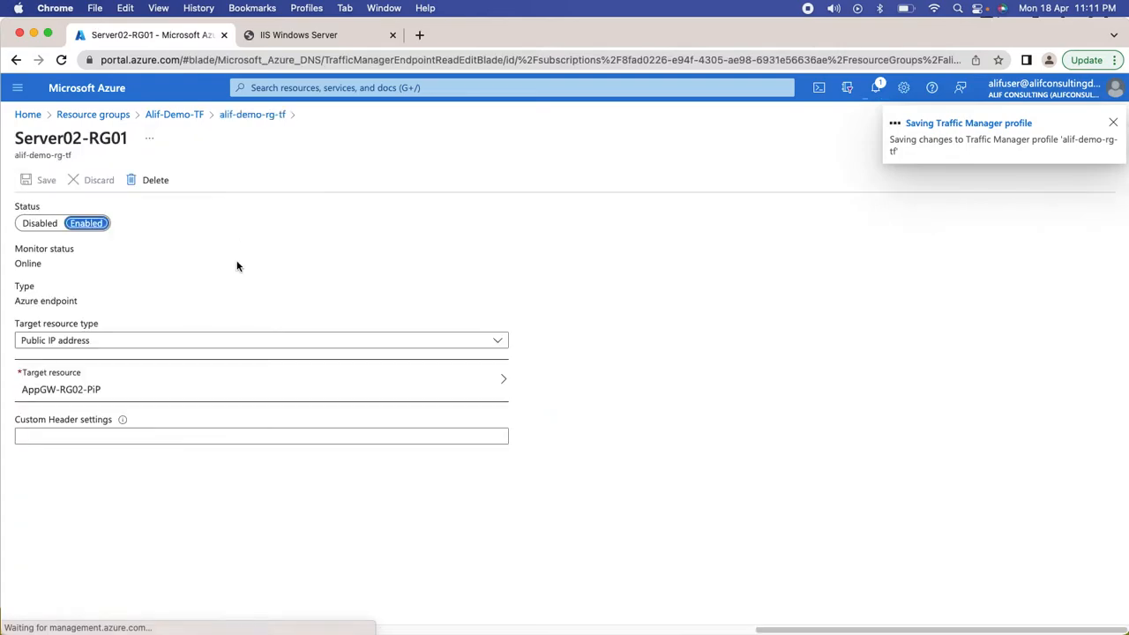
pyautogui.click(40, 223)
pyautogui.click(40, 180)
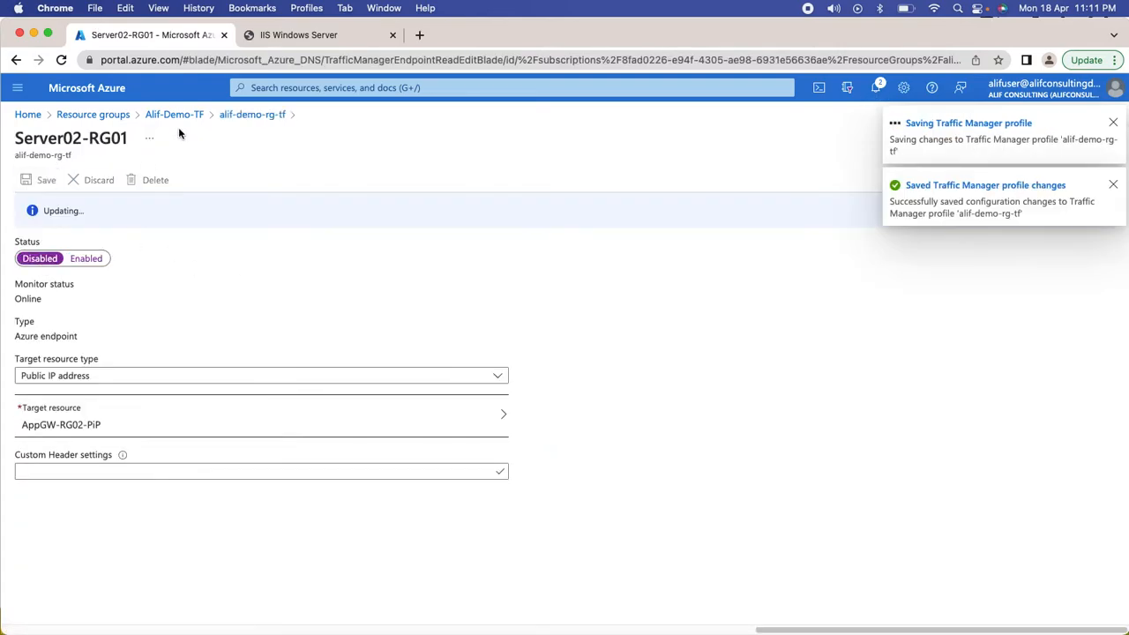
pyautogui.click(253, 115)
pyautogui.click(402, 181)
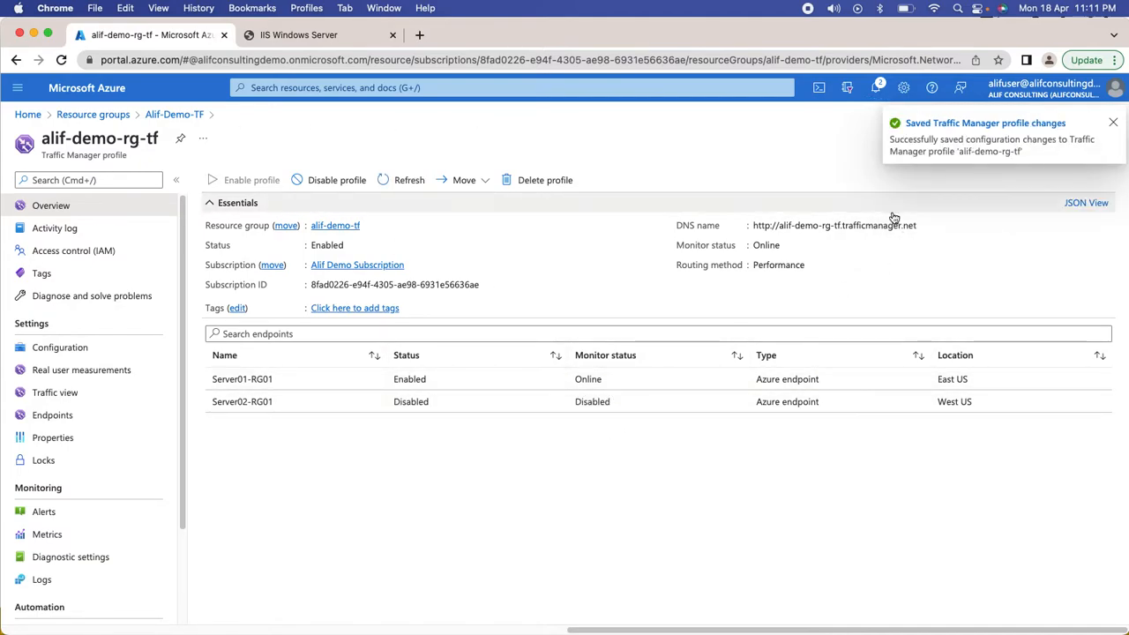
# Copy the Traffic Manager profile's DNS name again and reload that address in the IIS Windows Server tab
pyautogui.click(925, 225)
pyautogui.click(331, 34)
pyautogui.click(366, 59)
pyautogui.press('Return')
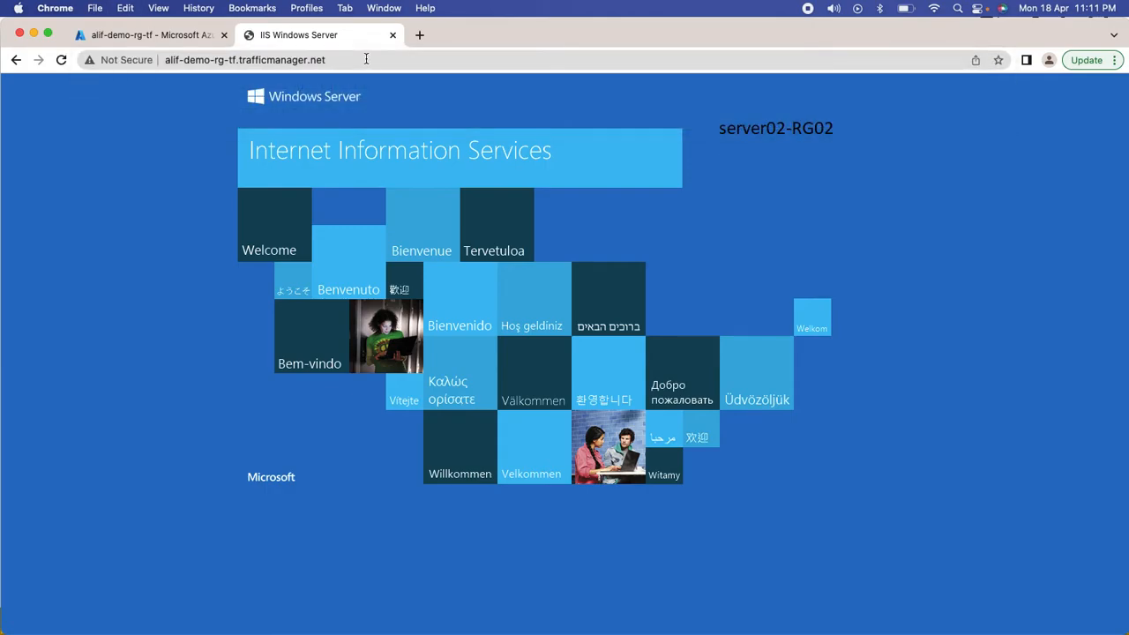
# Load the copied Traffic Manager DNS name in a new incognito window and minimize that window
pyautogui.click(1115, 60)
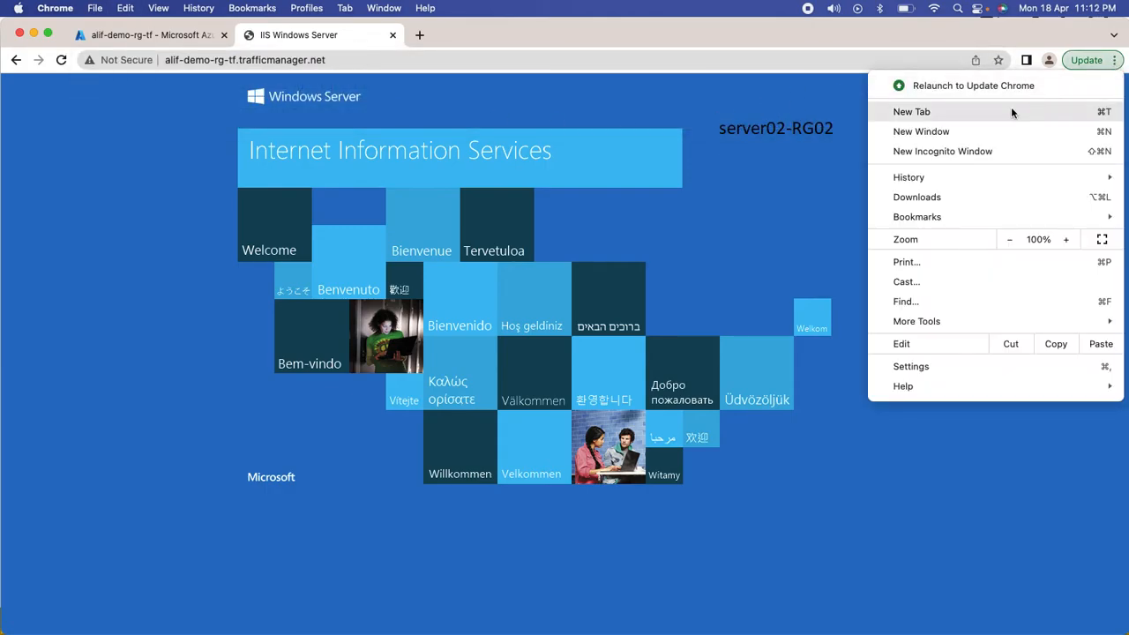
pyautogui.click(904, 147)
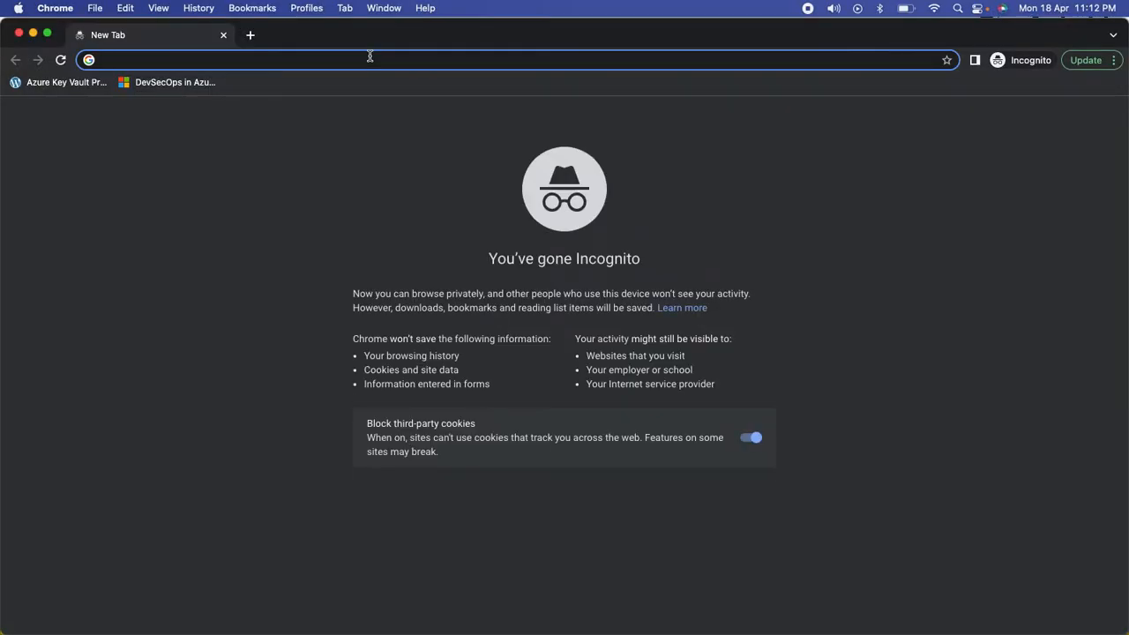
pyautogui.press('super+v')
pyautogui.press('Return')
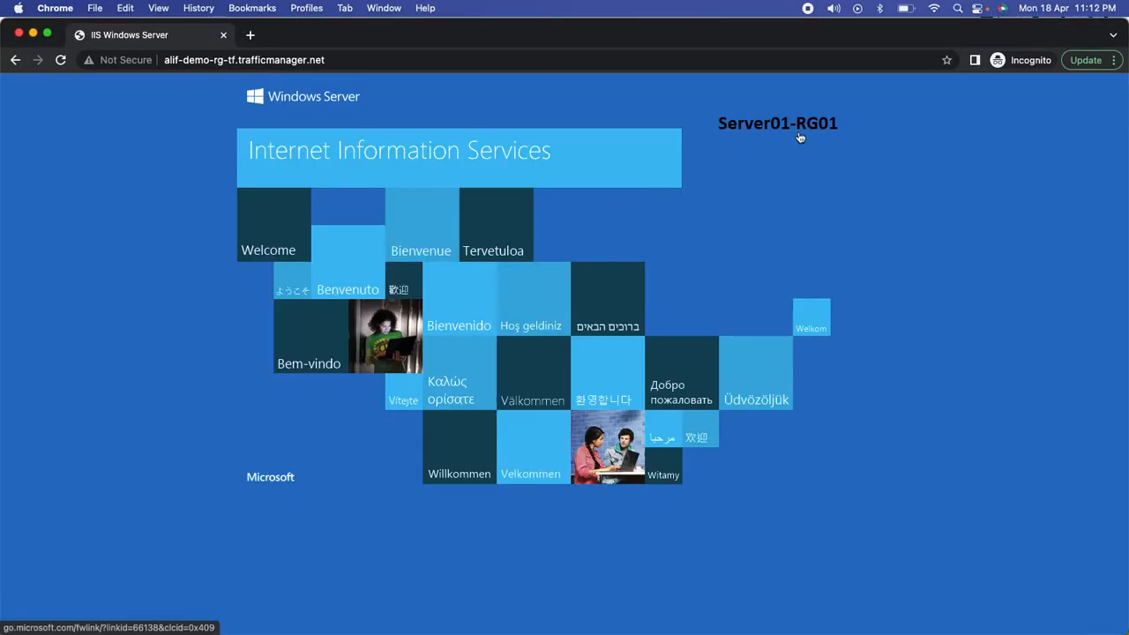
pyautogui.click(33, 33)
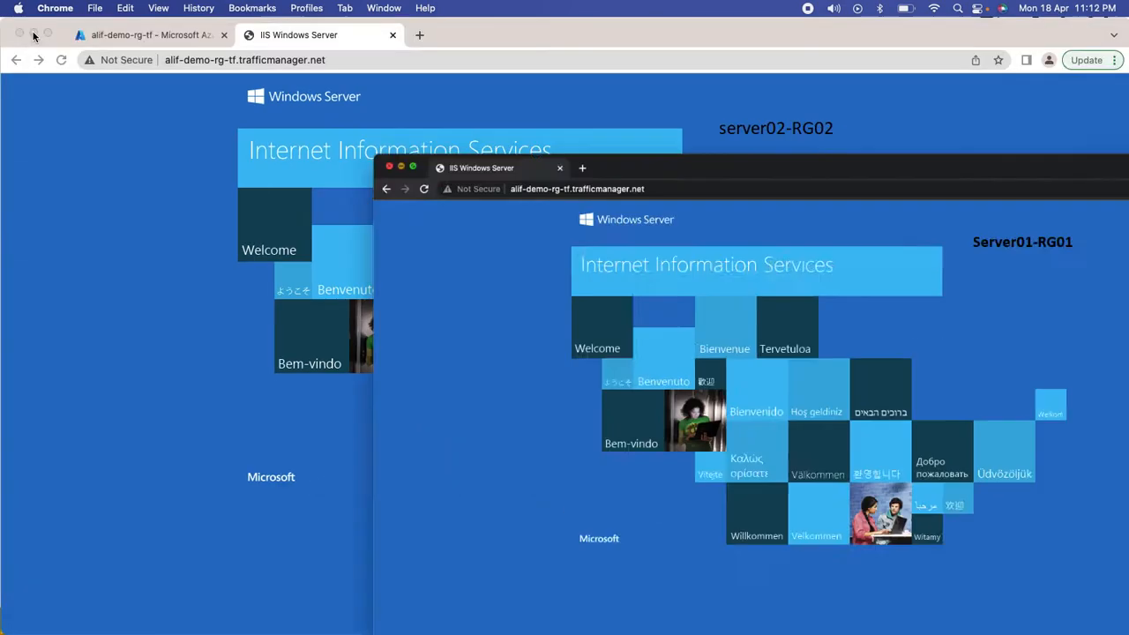
# View the App-GW-RG01 application gateway overview in the Alif-Demo-RG01 resource group and return to the group
pyautogui.click(142, 34)
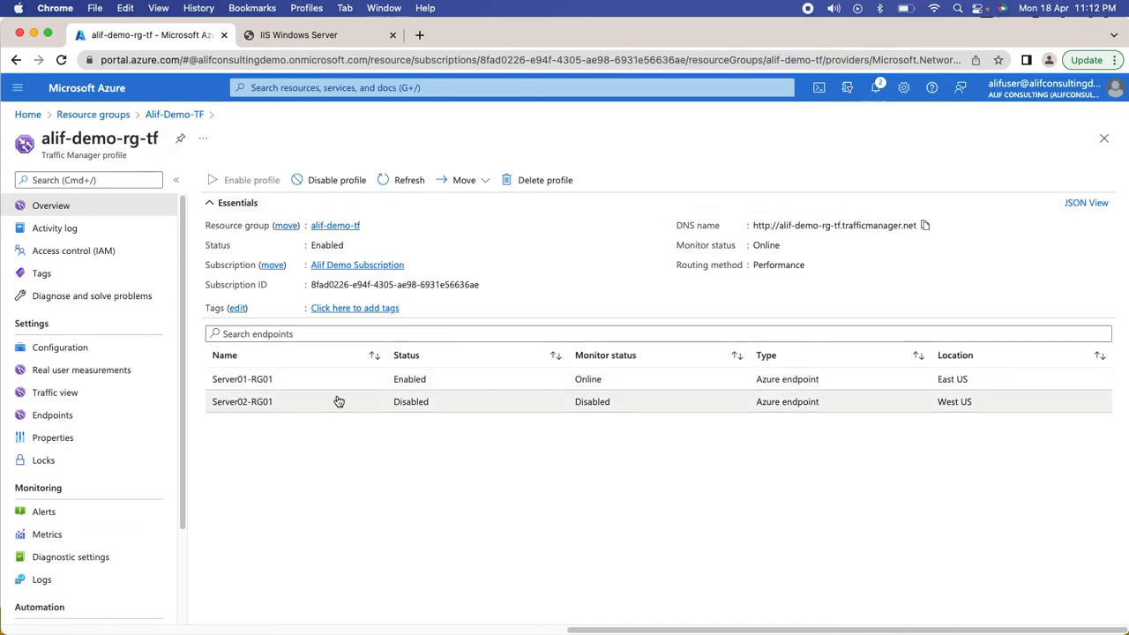
pyautogui.click(175, 115)
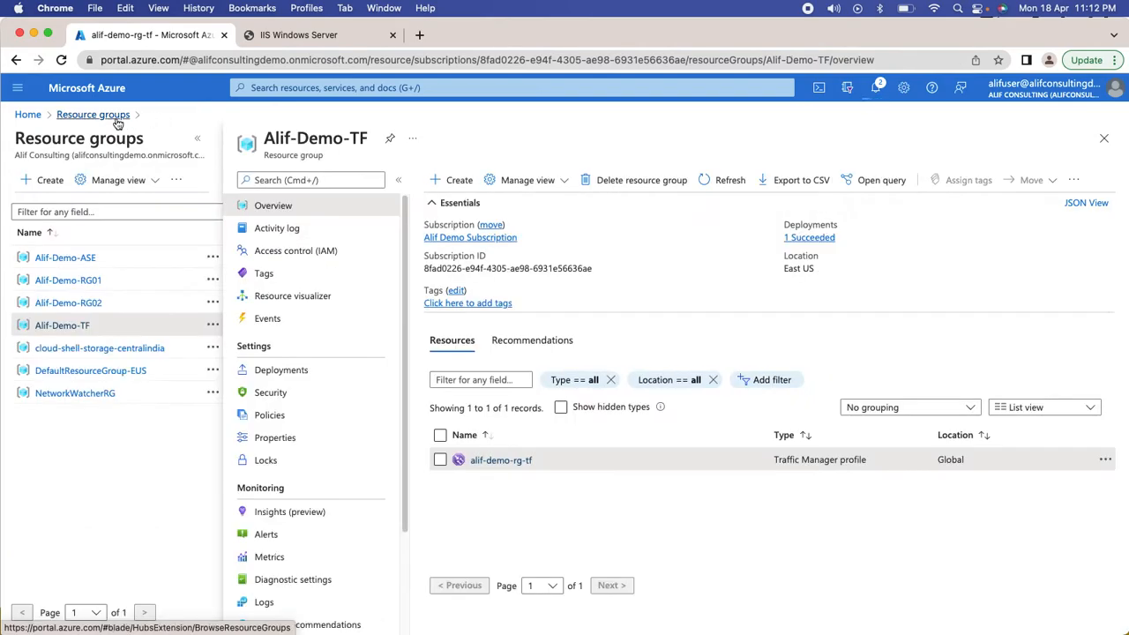
pyautogui.click(94, 114)
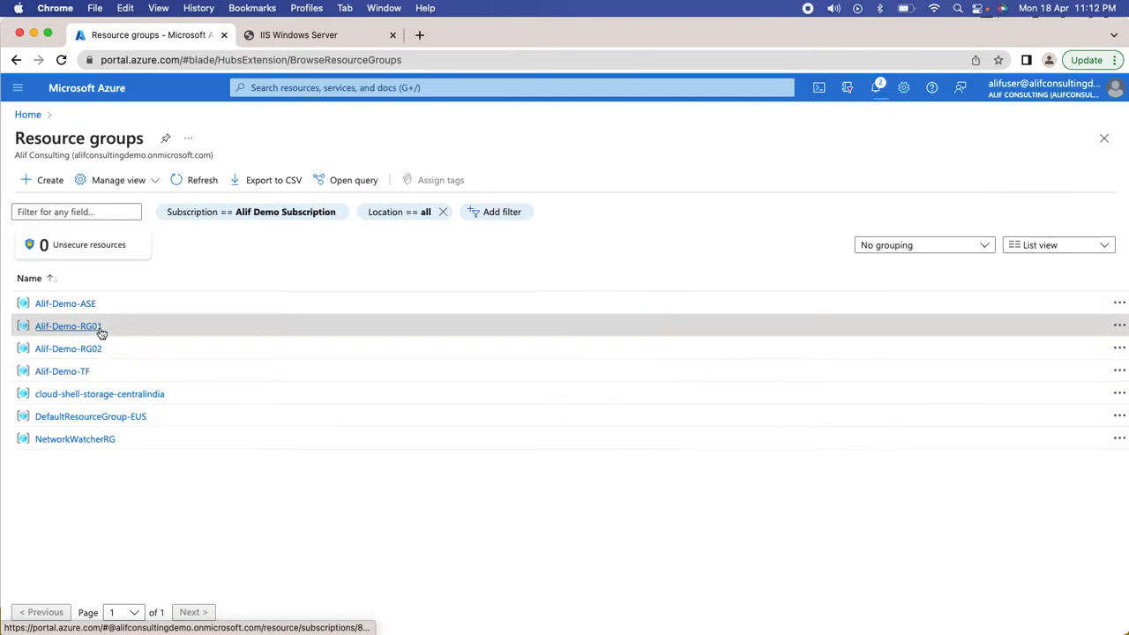
pyautogui.click(99, 329)
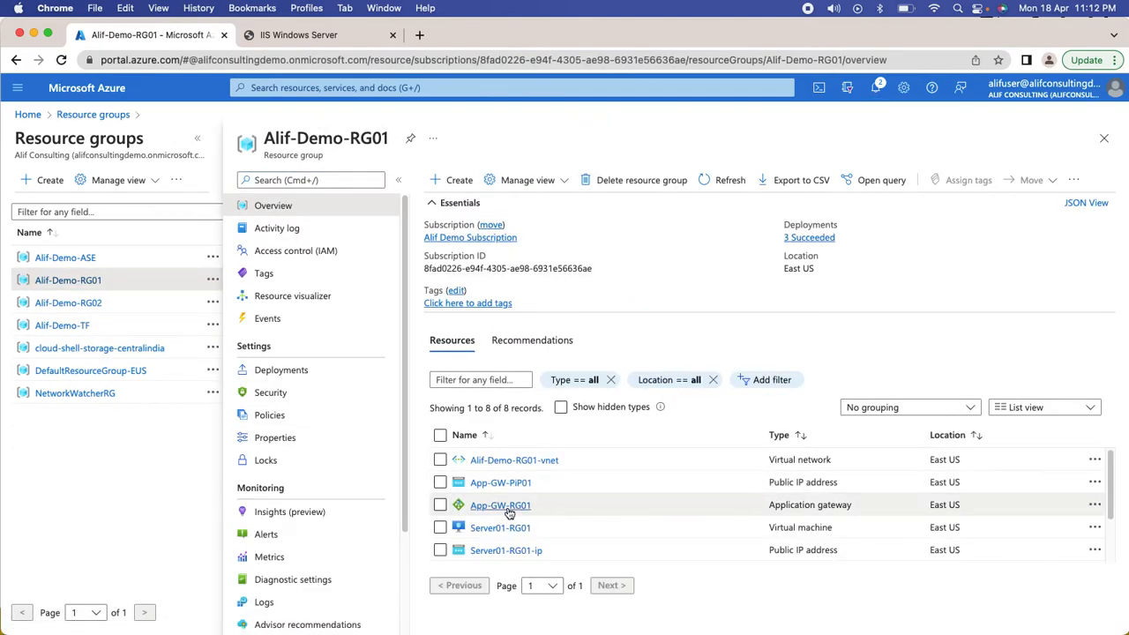
pyautogui.click(506, 507)
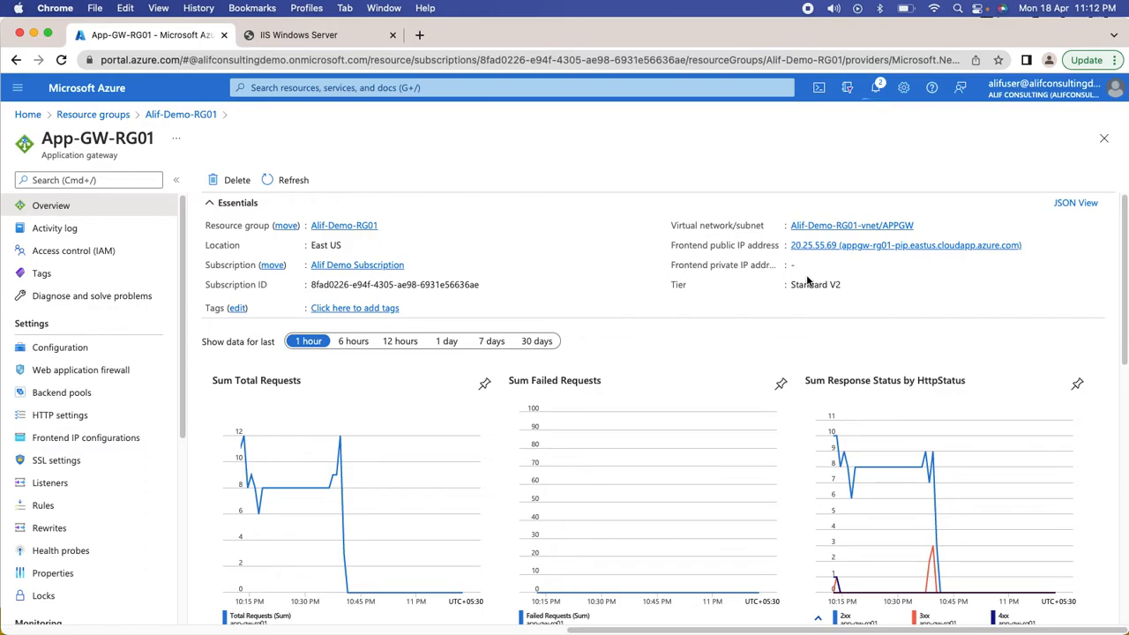
pyautogui.click(181, 115)
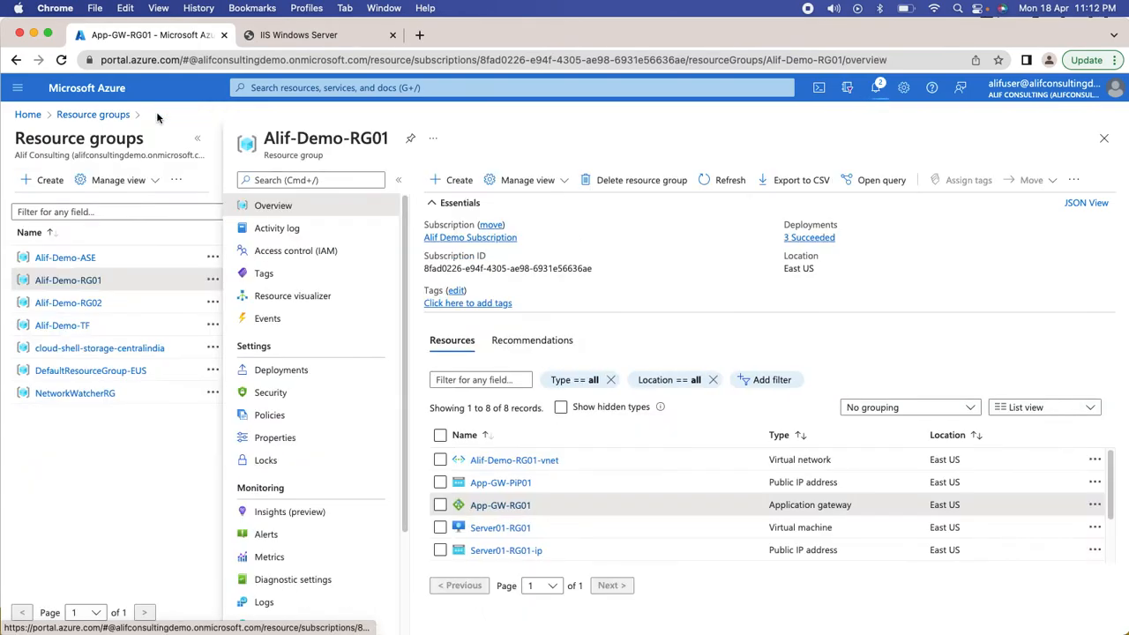
# Search the Marketplace for "application gateway" from Alif-Demo-RG01 and open its creation form
pyautogui.click(453, 180)
pyautogui.write('apppli')
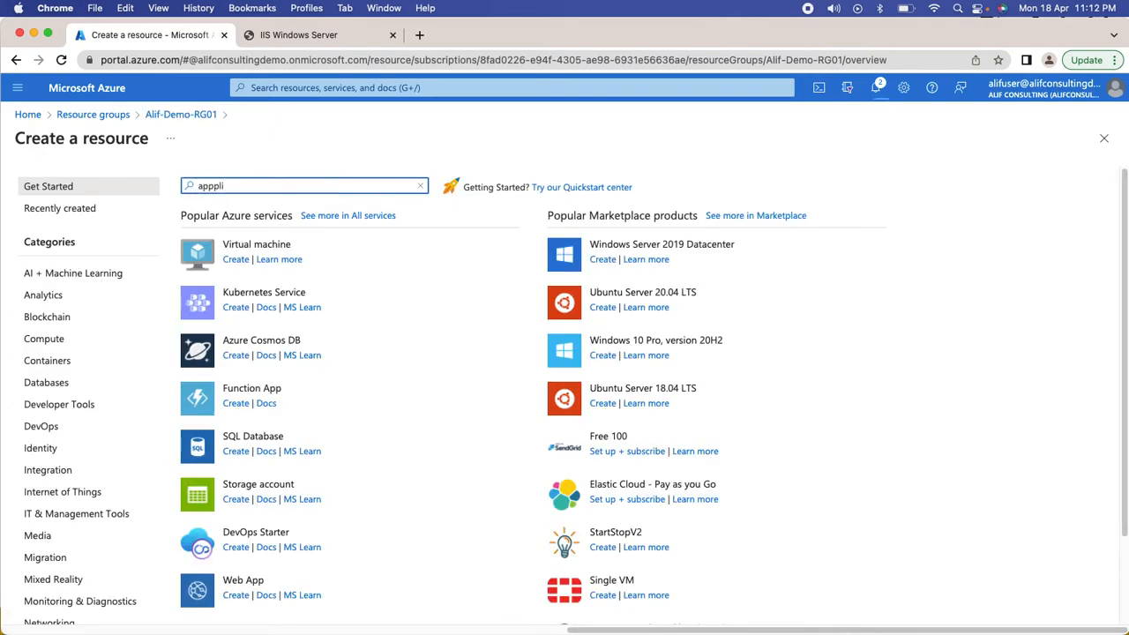
pyautogui.write('cation gateway')
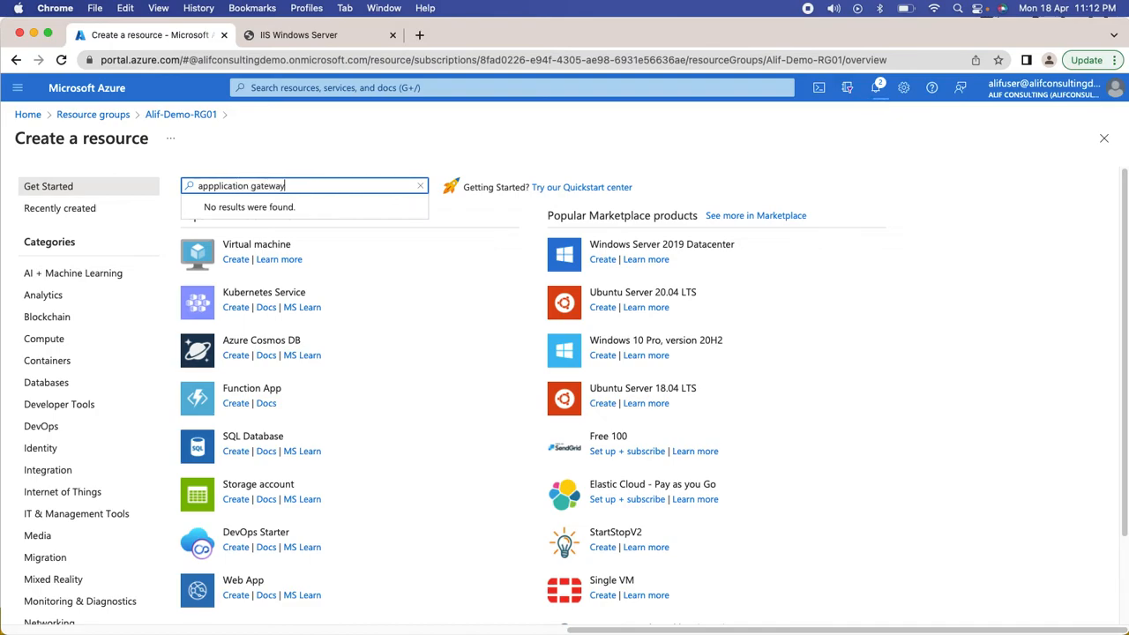
pyautogui.press('Return')
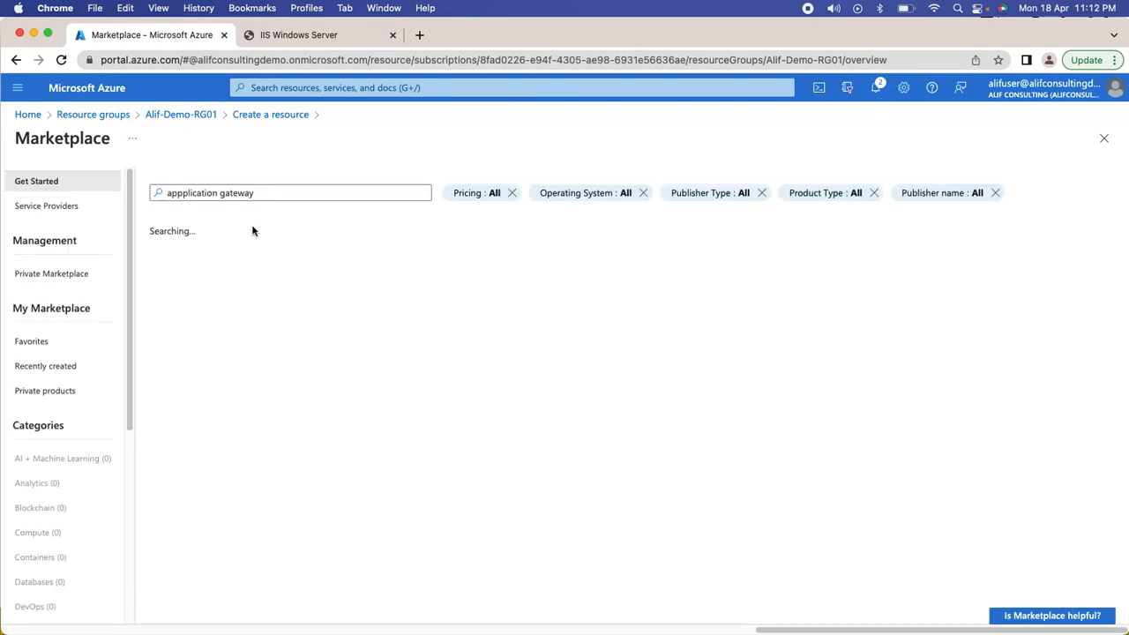
pyautogui.press('BackSpace')
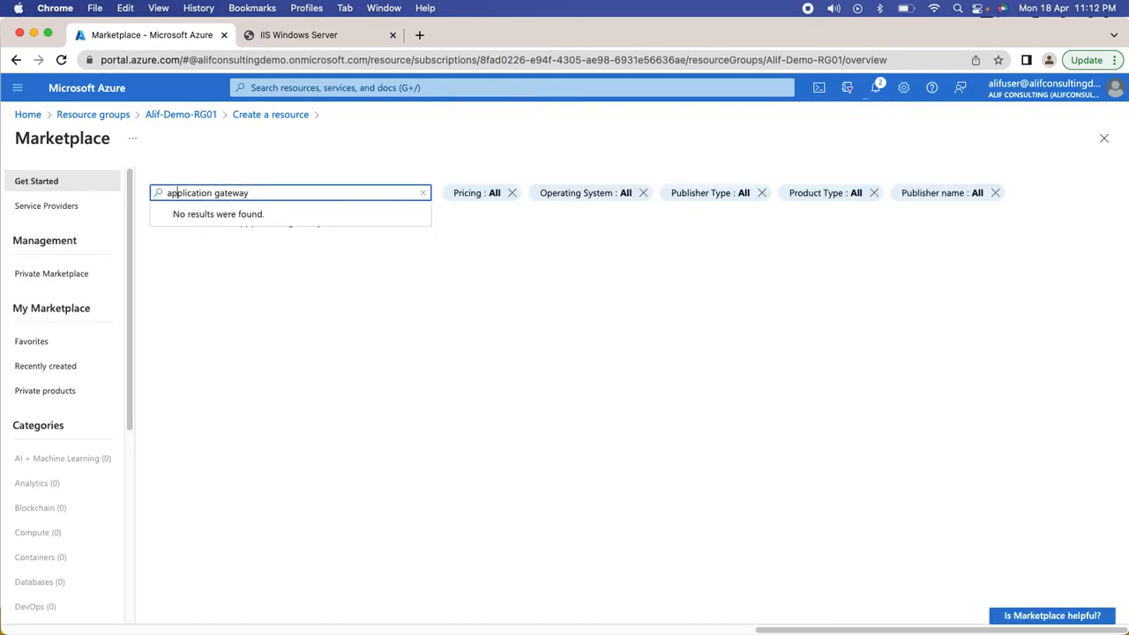
pyautogui.press('Return')
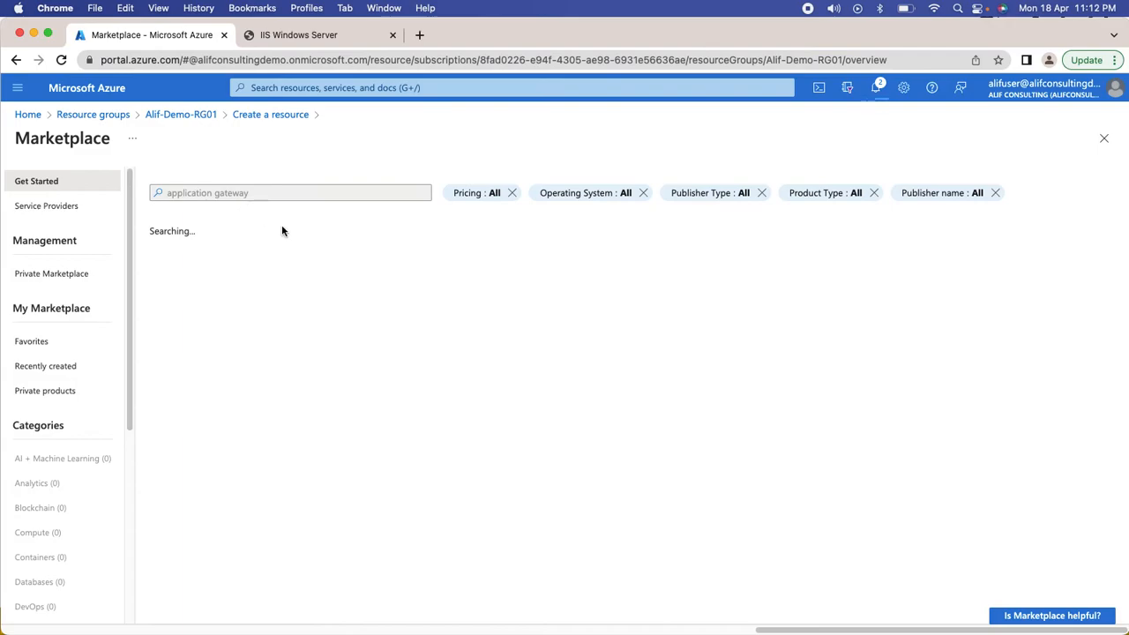
pyautogui.click(195, 483)
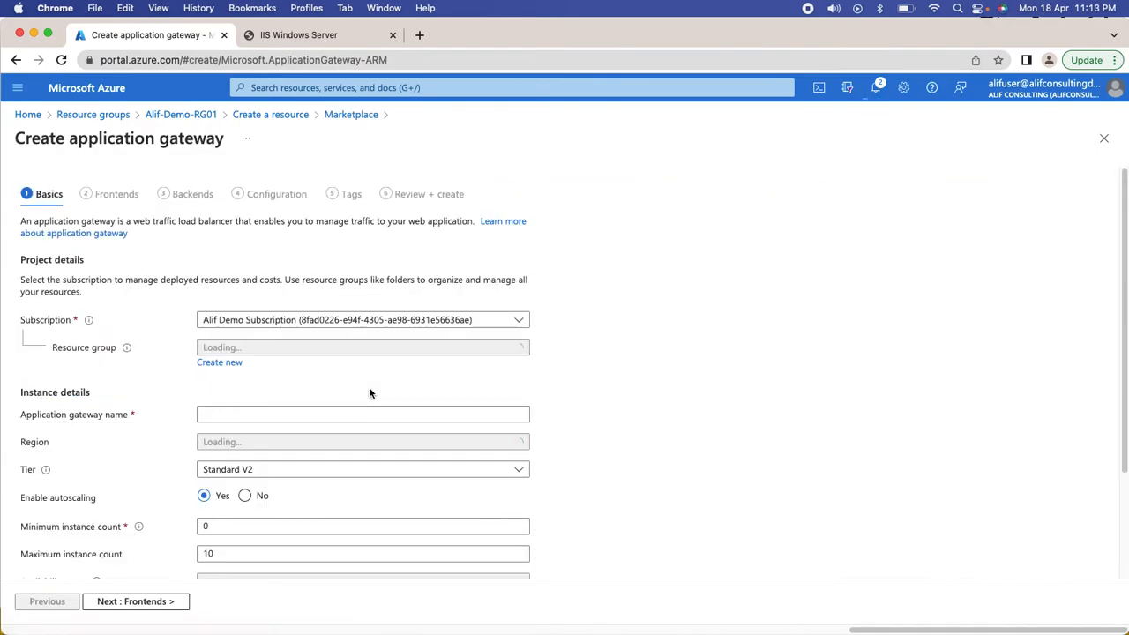
# Set the new application gateway's tier to WAF V2 with availability zones 1, 2 and 3, and discard the form
pyautogui.scroll(-3, 267, 452)
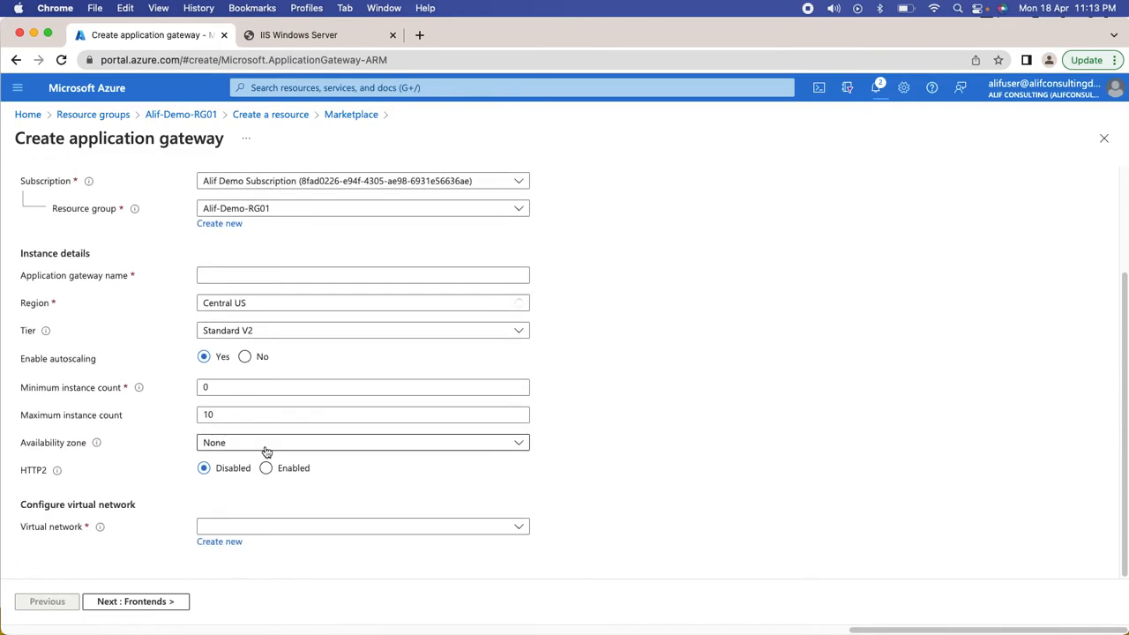
pyautogui.click(281, 332)
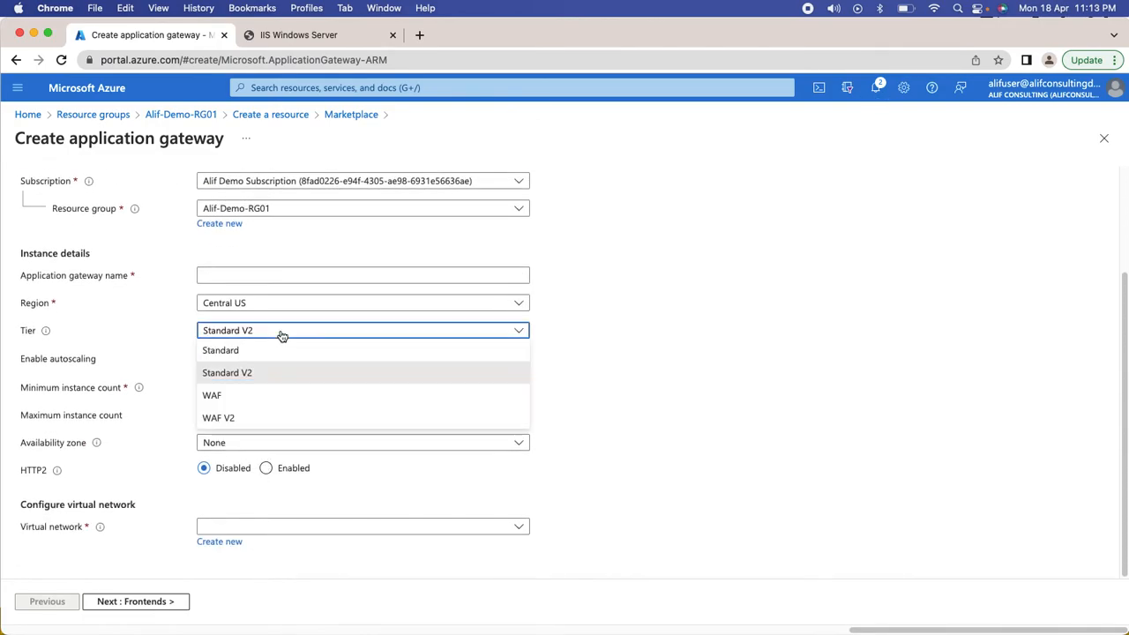
pyautogui.click(256, 417)
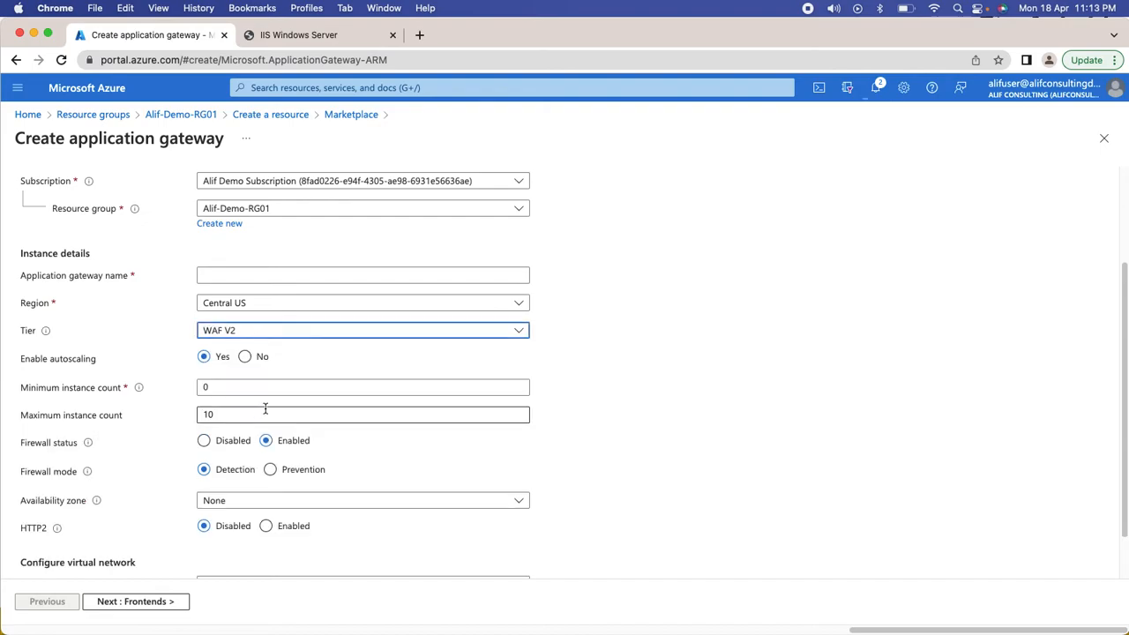
pyautogui.scroll(-1, 237, 453)
pyautogui.click(266, 441)
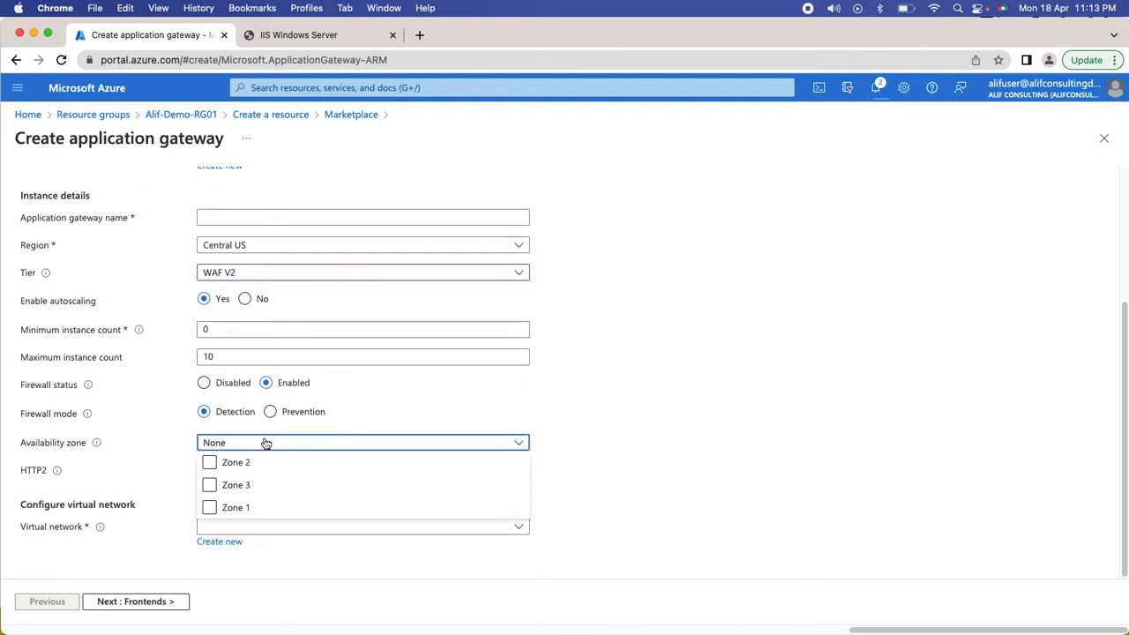
pyautogui.click(221, 464)
pyautogui.click(217, 486)
pyautogui.click(211, 508)
pyautogui.click(579, 459)
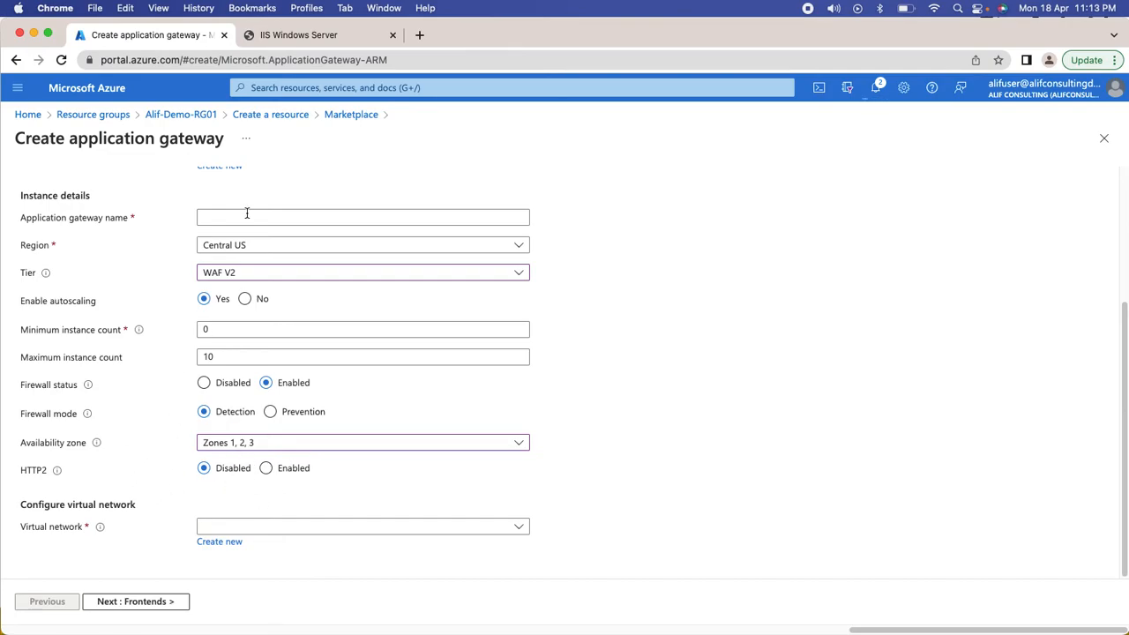
pyautogui.click(265, 116)
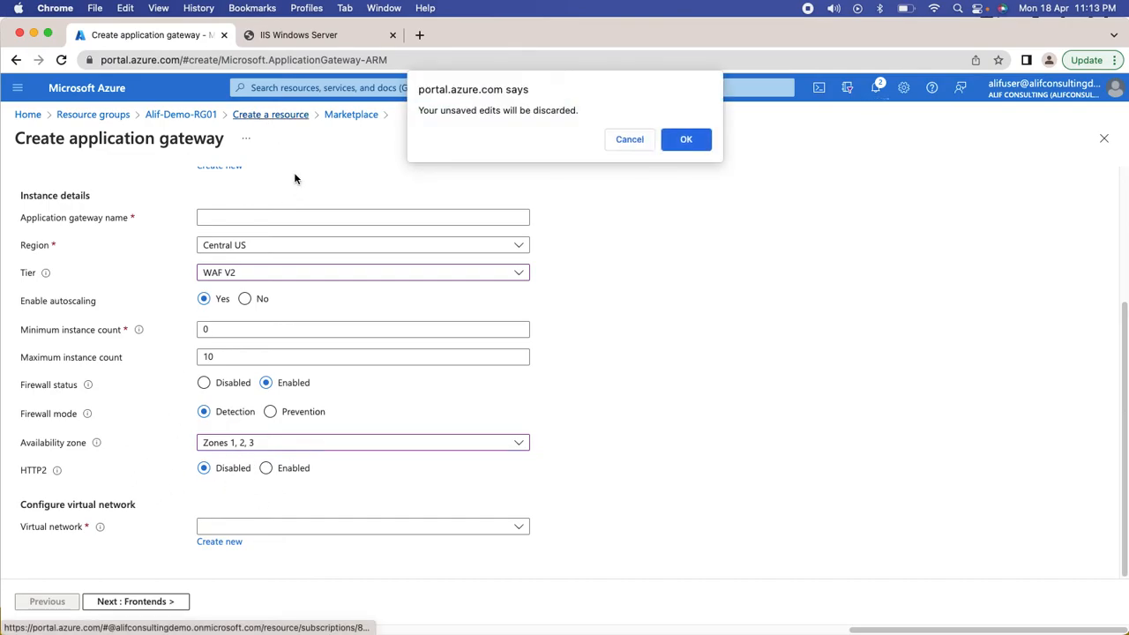
pyautogui.click(663, 141)
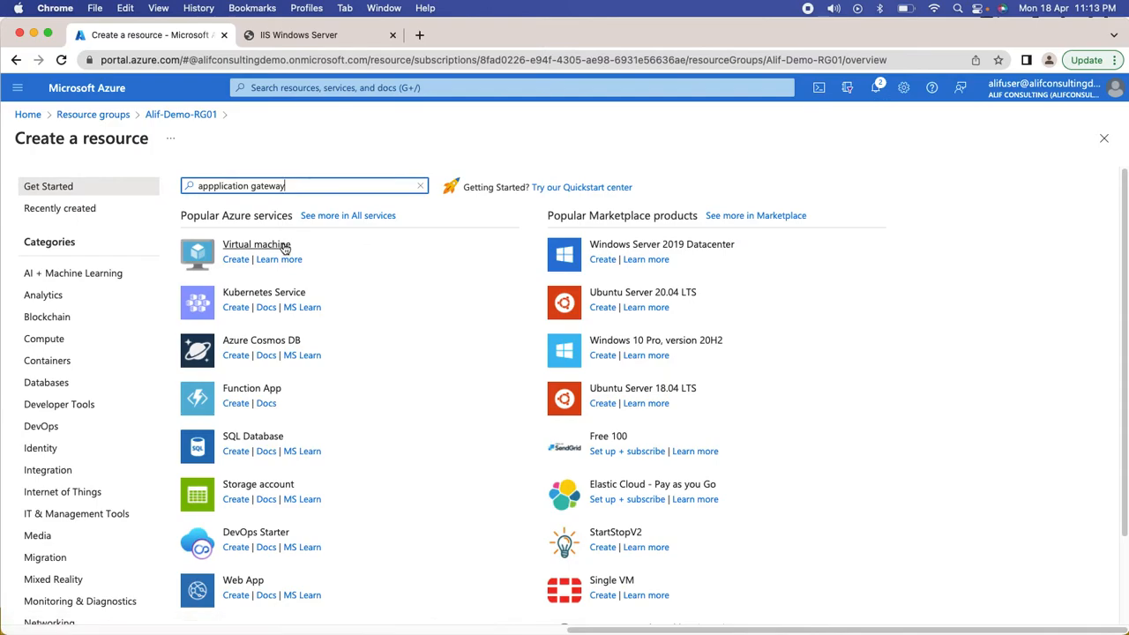
# Open the virtual machine creation form and set its availability options to Availability zone
pyautogui.click(258, 251)
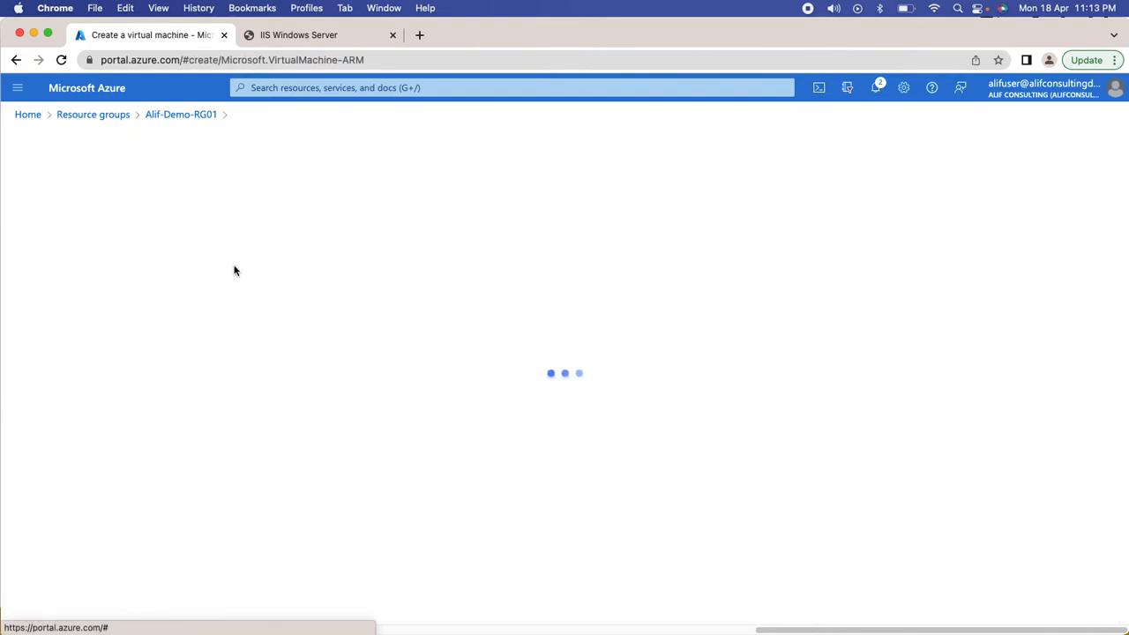
pyautogui.scroll(-5, 284, 373)
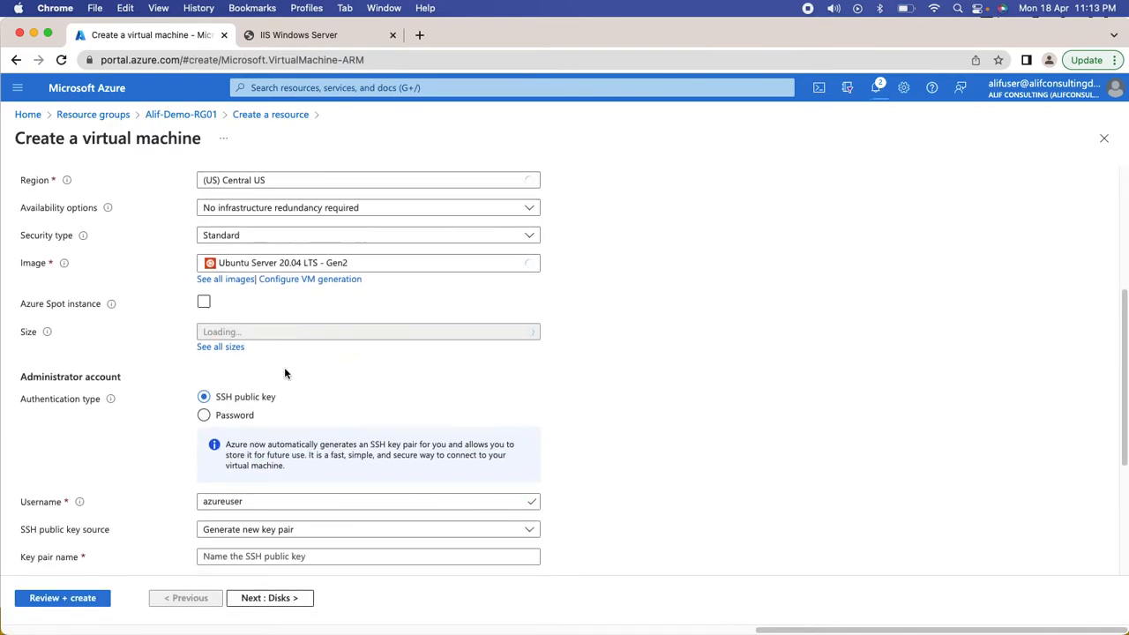
pyautogui.scroll(3, 278, 406)
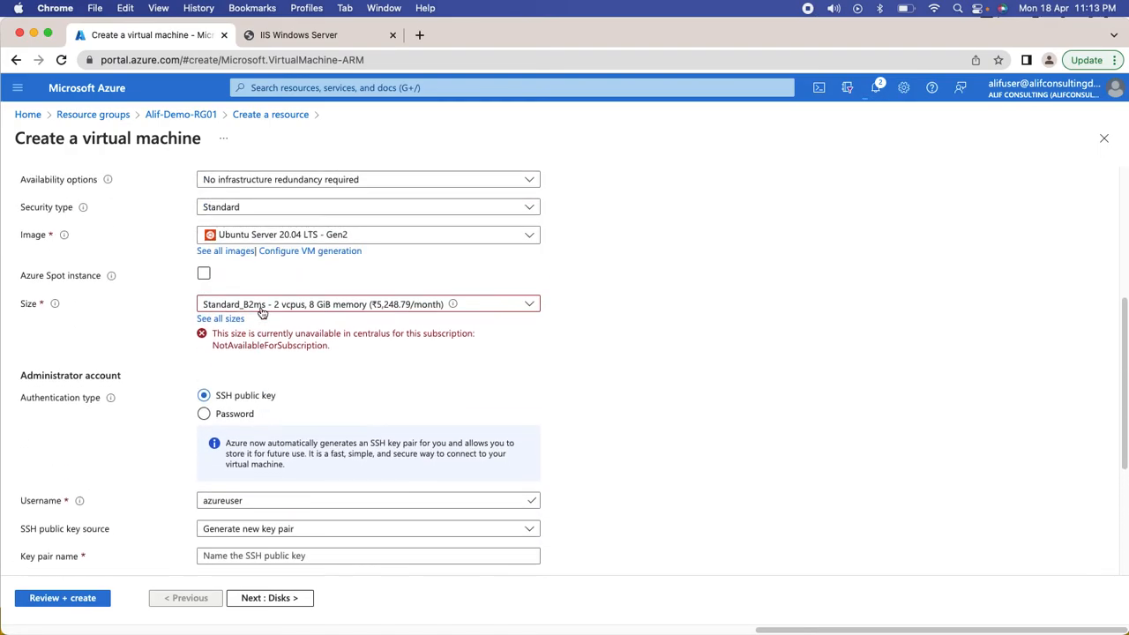
pyautogui.scroll(1, 303, 203)
pyautogui.click(309, 195)
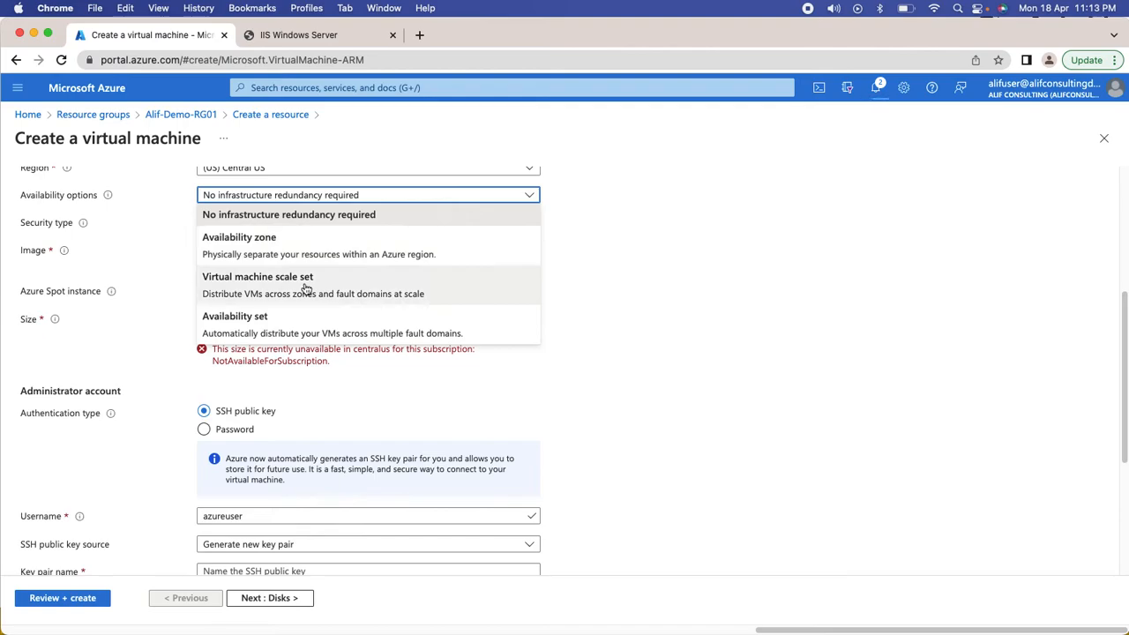
pyautogui.click(261, 250)
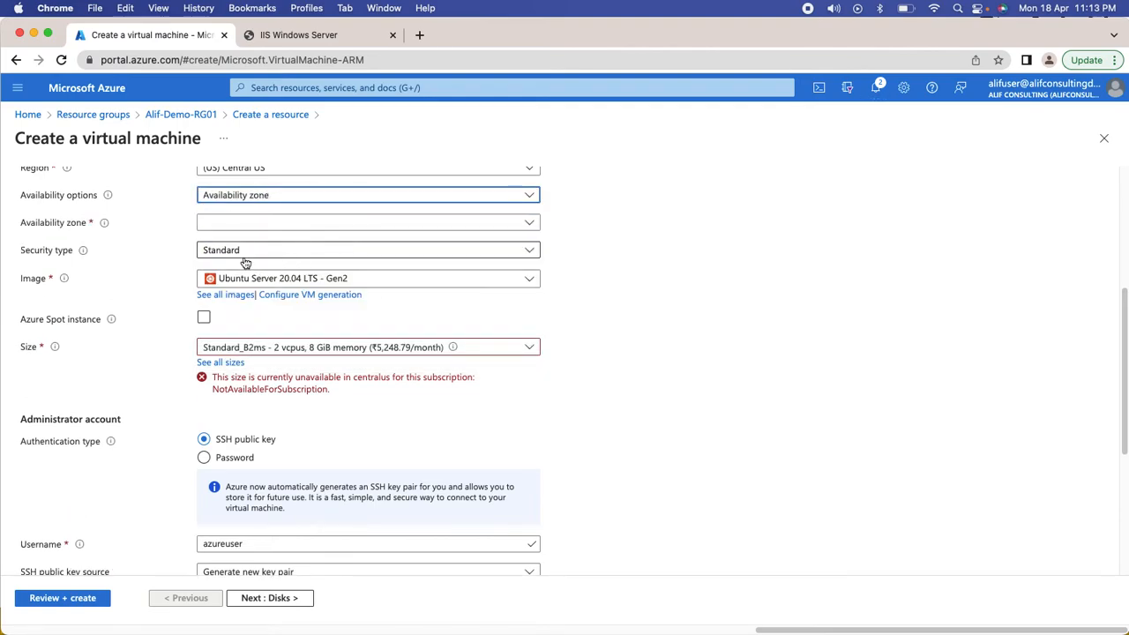
# Choose Zone 2 for the virtual machine, discard the unsaved form and return to the Alif-Demo-RG01 resource group
pyautogui.click(259, 222)
pyautogui.click(236, 243)
pyautogui.click(250, 222)
pyautogui.click(239, 265)
pyautogui.click(257, 226)
pyautogui.click(743, 305)
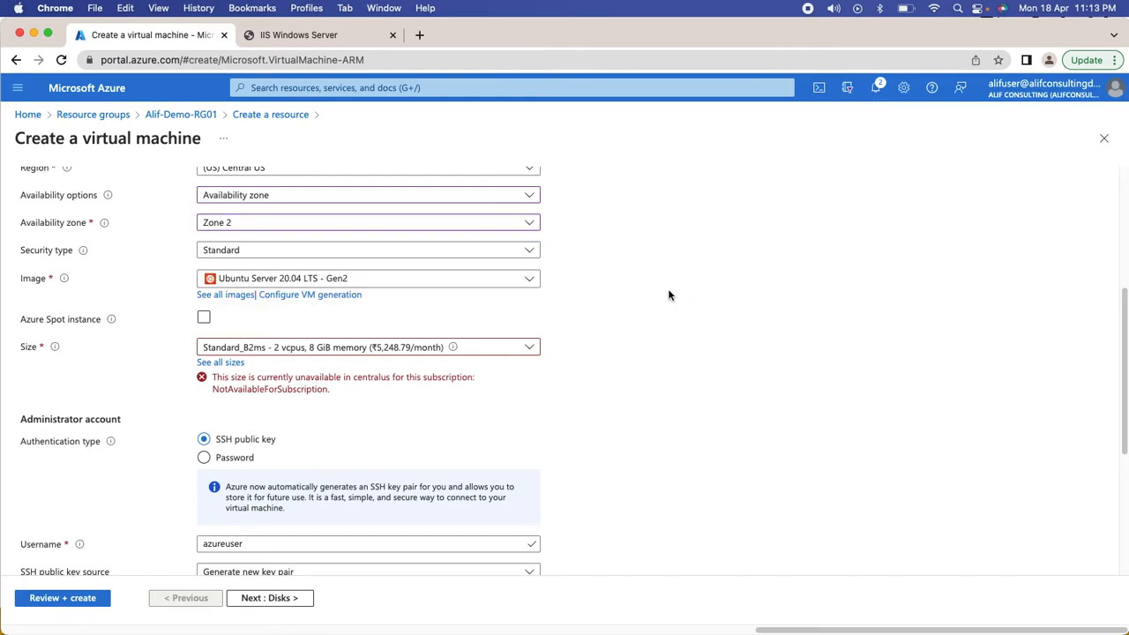
pyautogui.click(264, 116)
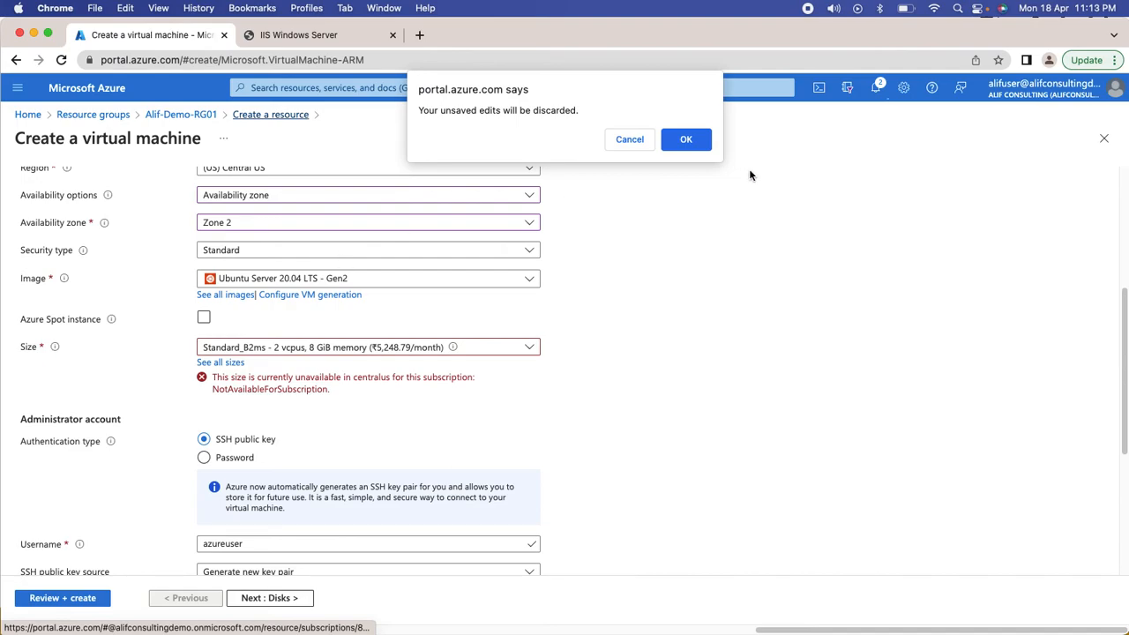
pyautogui.click(681, 141)
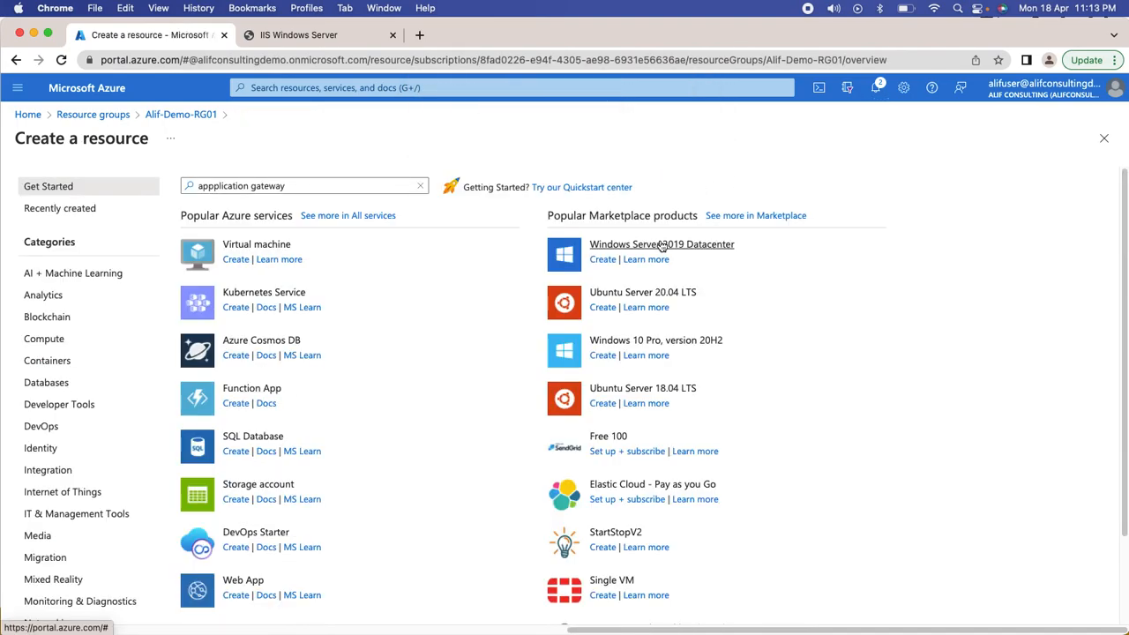
pyautogui.click(187, 115)
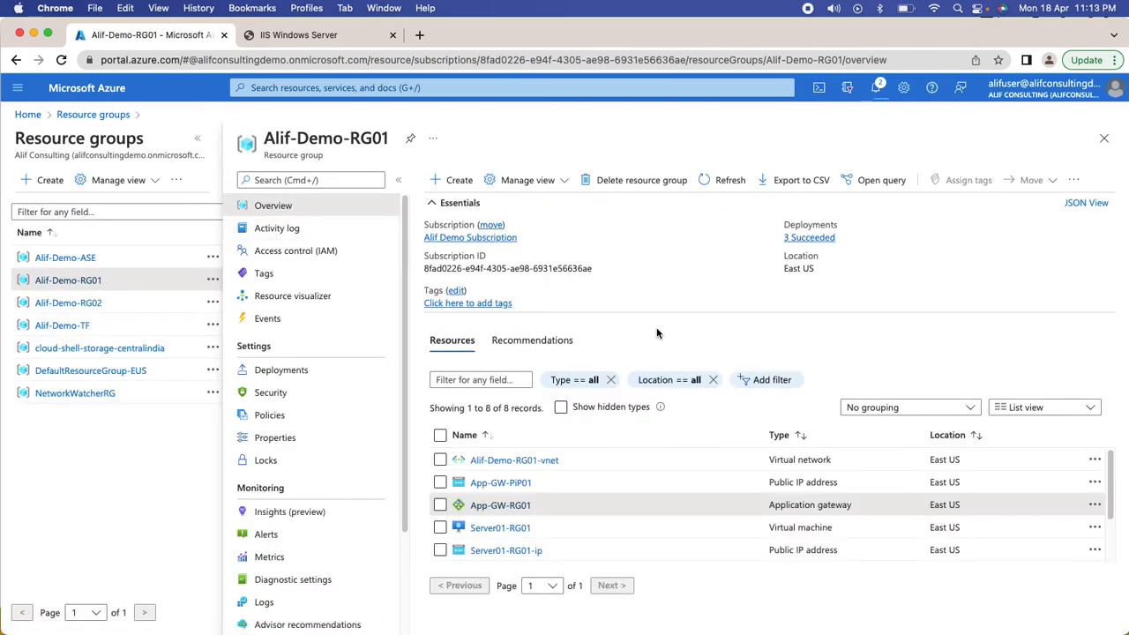